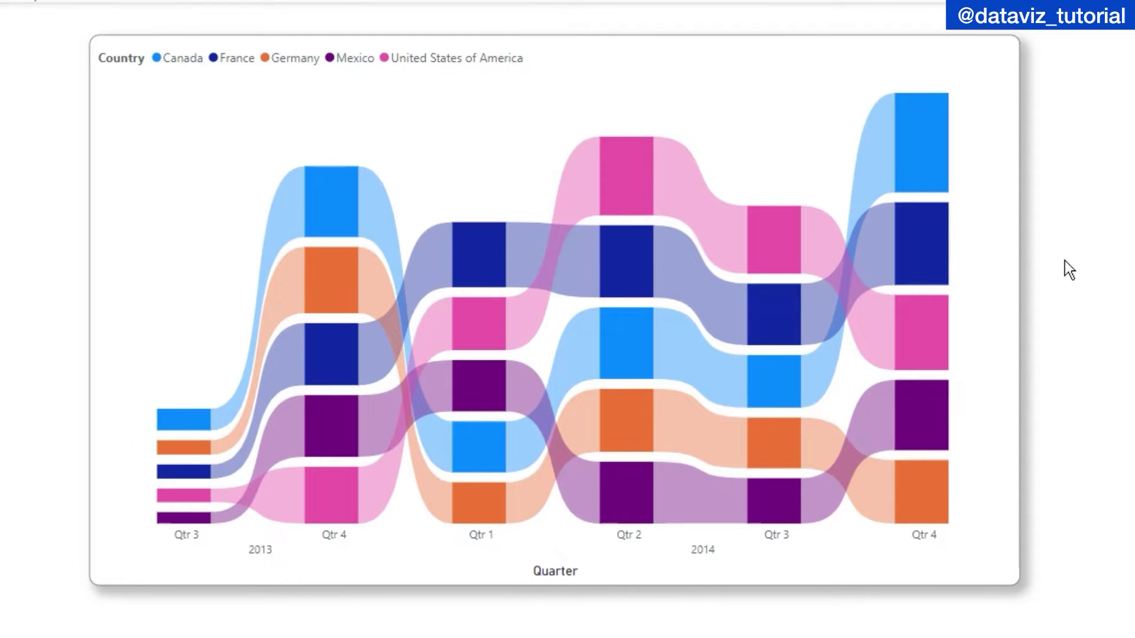
Remove the existing ribbon chart from the report page.
{"action": "left_click", "coordinate": [987, 94]}
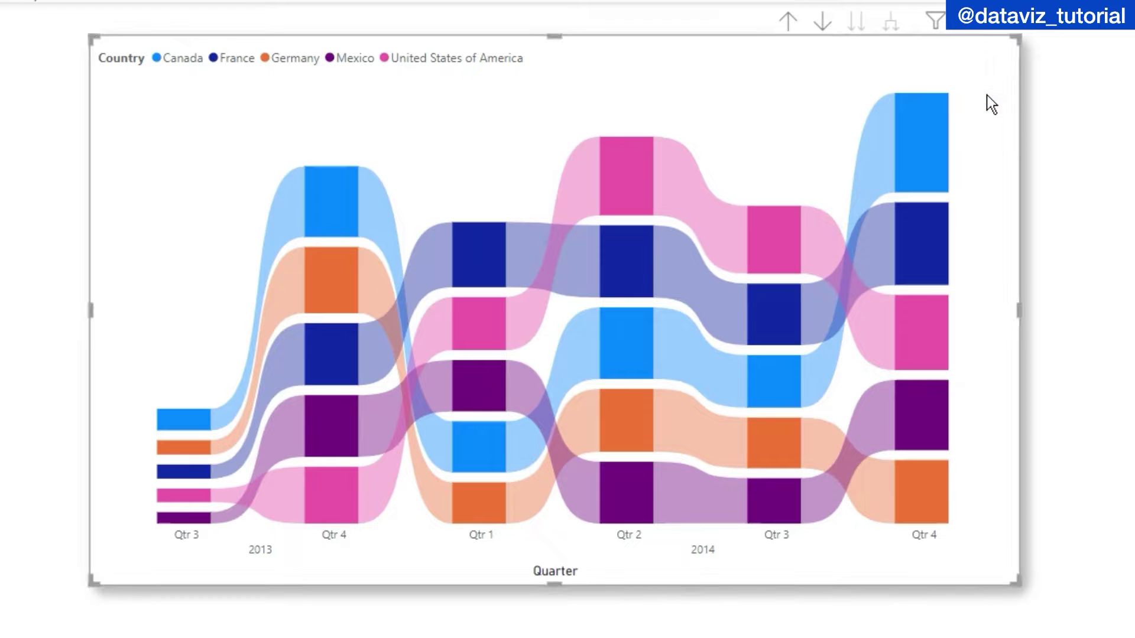
{"action": "left_click", "coordinate": [1044, 221]}
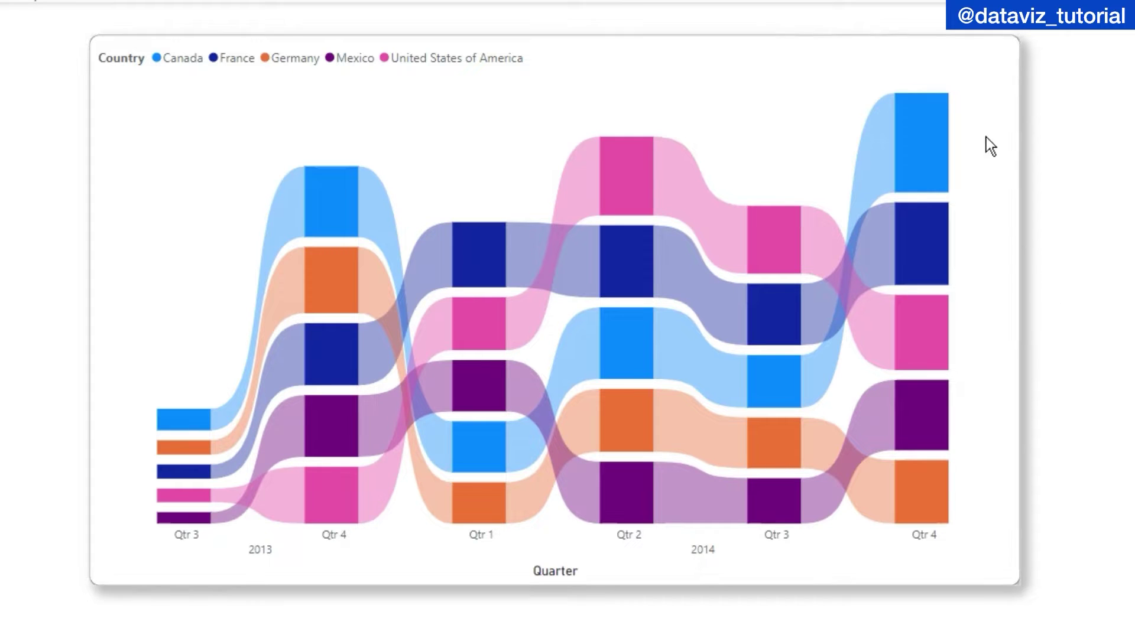
{"action": "left_click", "coordinate": [977, 91]}
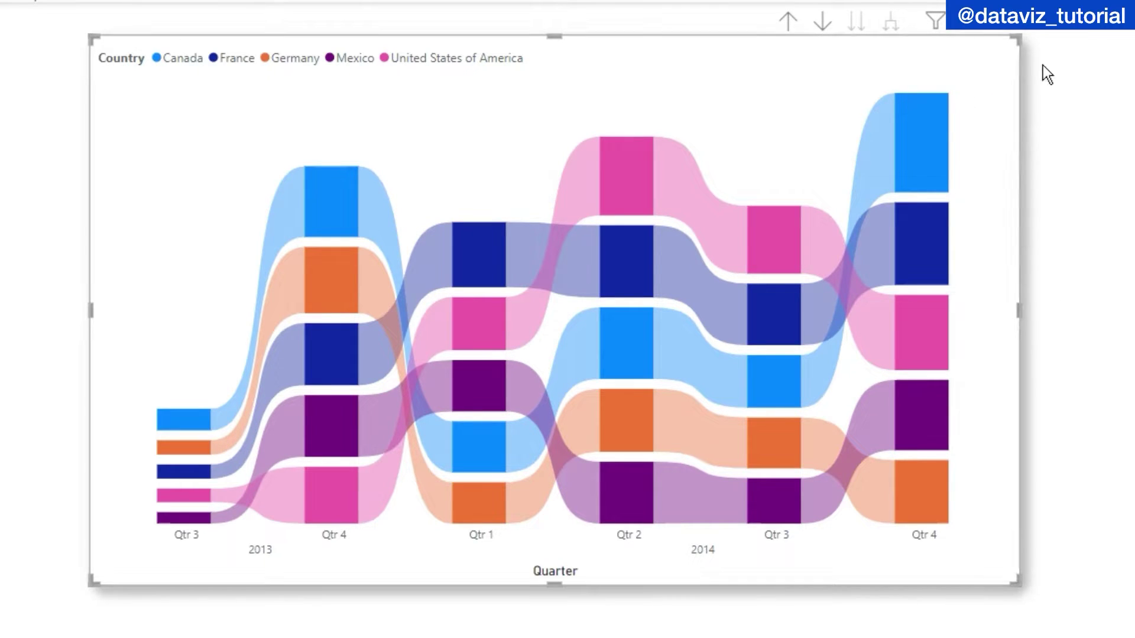
{"action": "left_click", "coordinate": [1011, 26]}
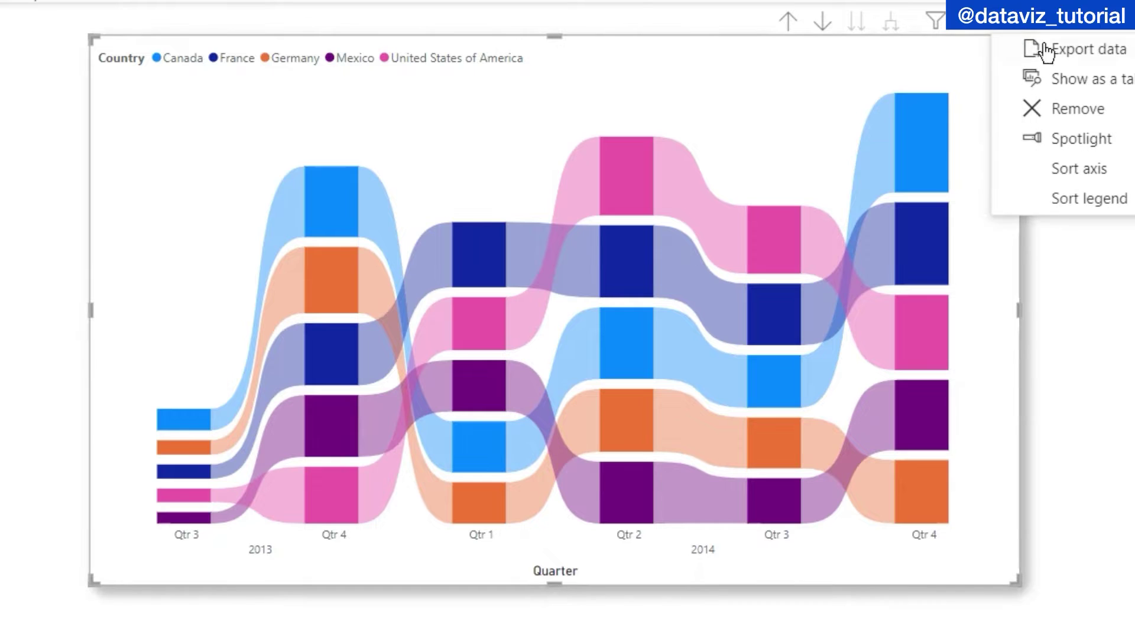
{"action": "left_click", "coordinate": [1077, 111]}
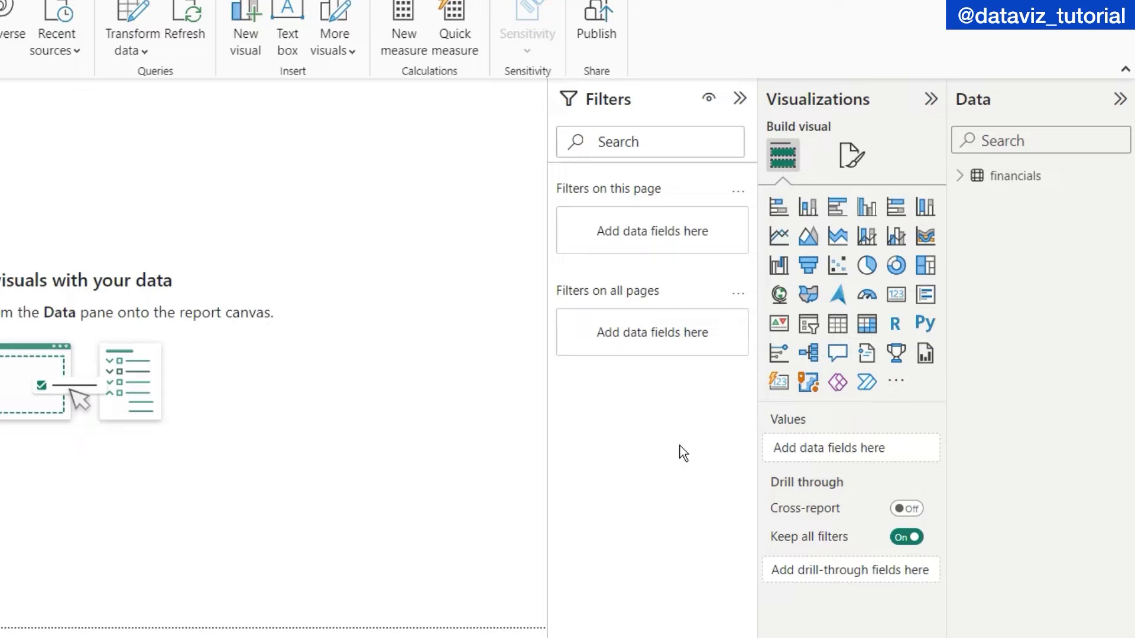
Expand the financials table's field list and insert an empty ribbon chart on the report page.
{"action": "left_click", "coordinate": [958, 175]}
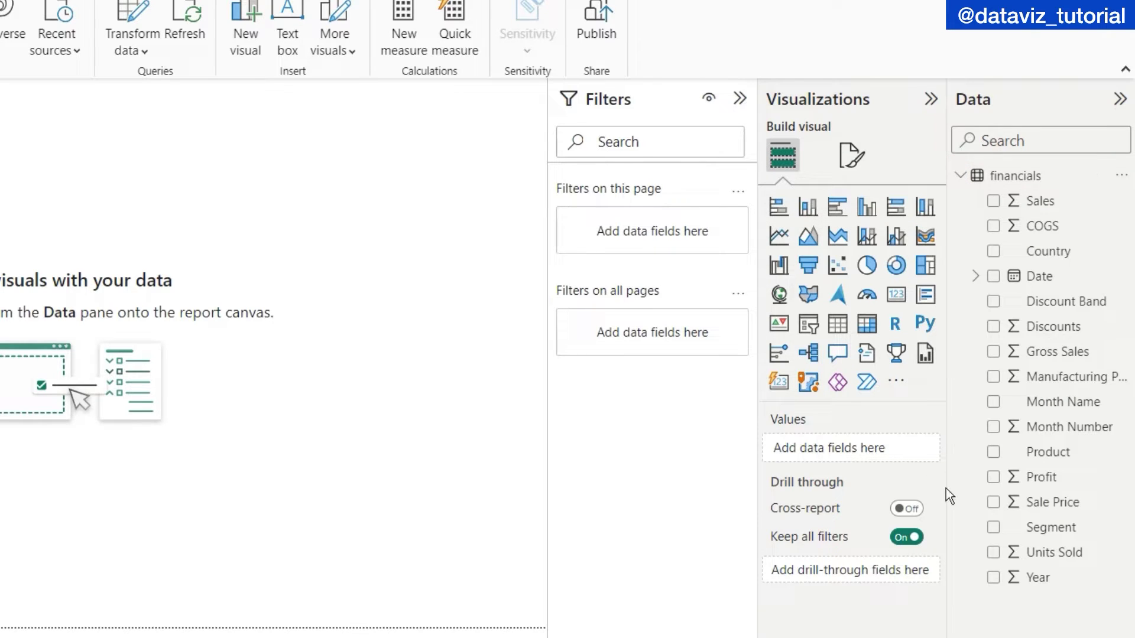
{"action": "left_click", "coordinate": [924, 239]}
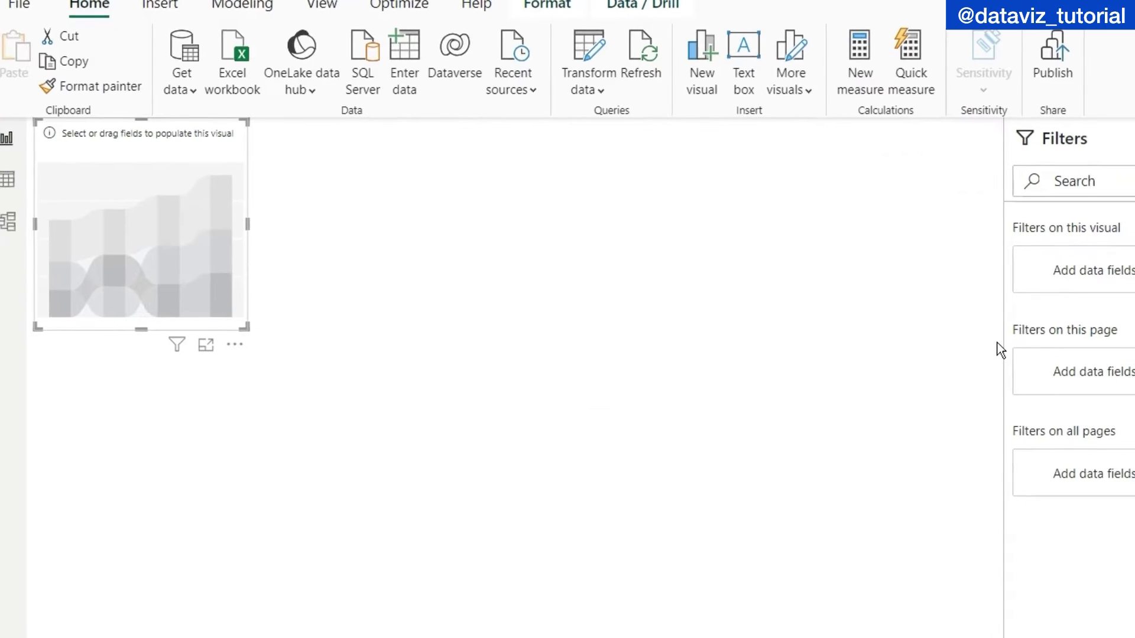
Enlarge the empty ribbon chart so that it fills most of the report canvas.
{"action": "left_click", "coordinate": [424, 358]}
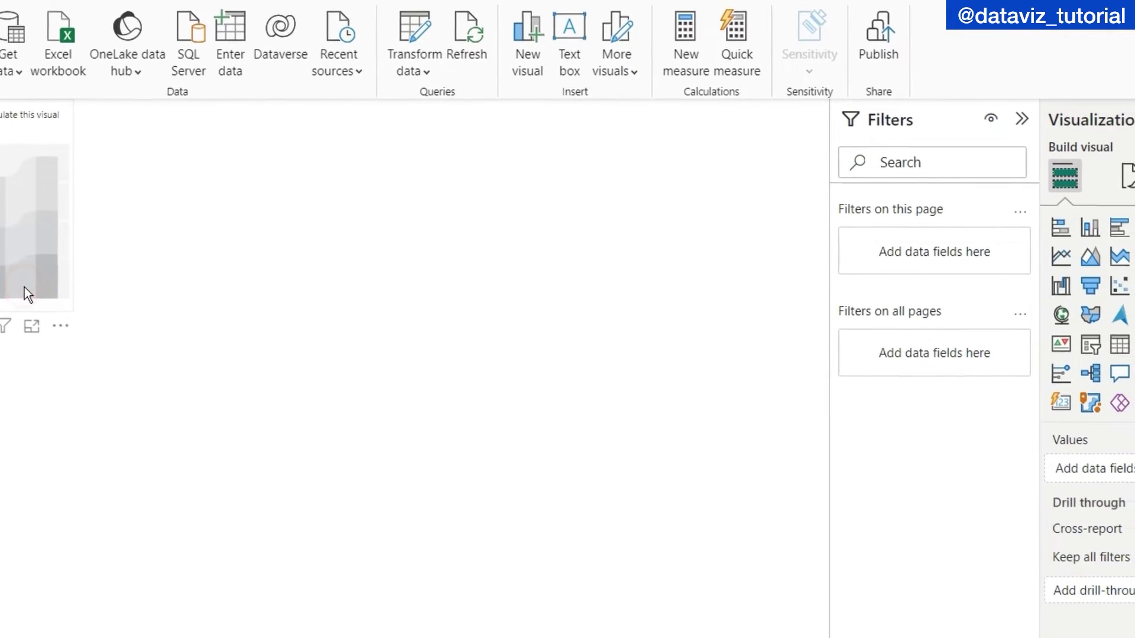
{"action": "left_click", "coordinate": [66, 311]}
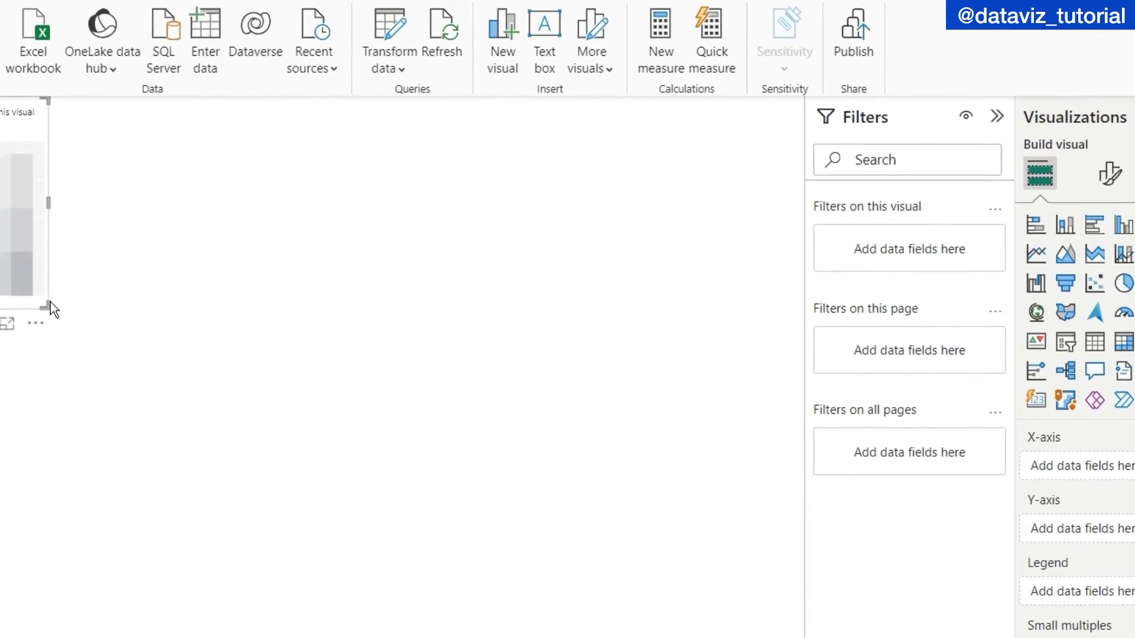
{"action": "left_click_drag", "start_coordinate": [66, 311], "coordinate": [690, 538]}
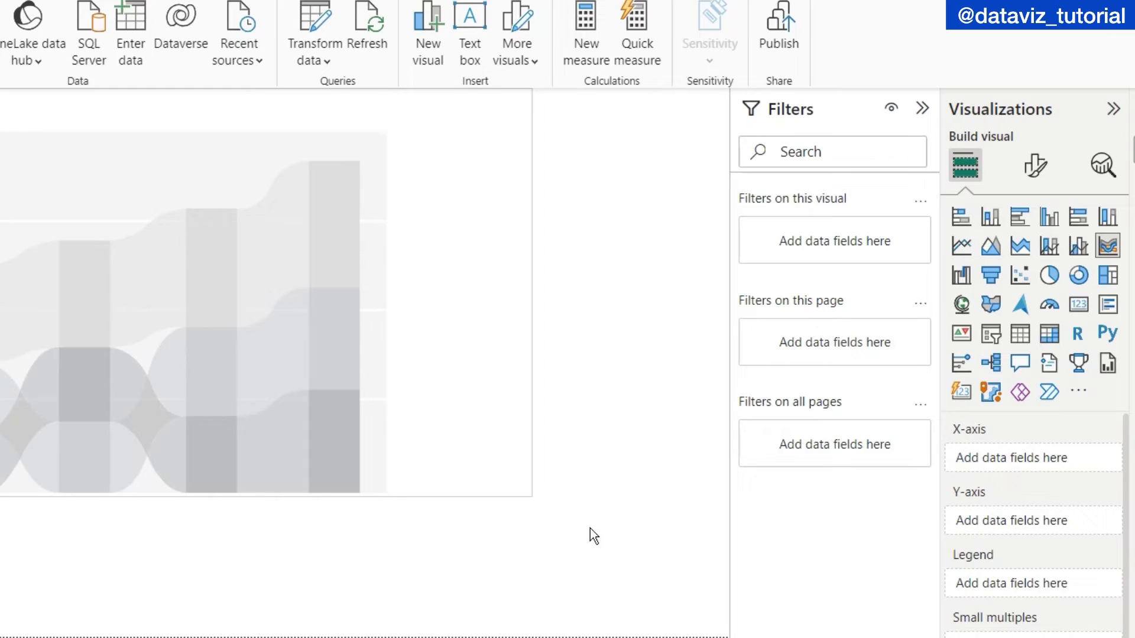
{"action": "left_click_drag", "start_coordinate": [590, 529], "coordinate": [701, 595]}
{"action": "left_click_drag", "start_coordinate": [600, 584], "coordinate": [596, 592]}
{"action": "left_click", "coordinate": [596, 592]}
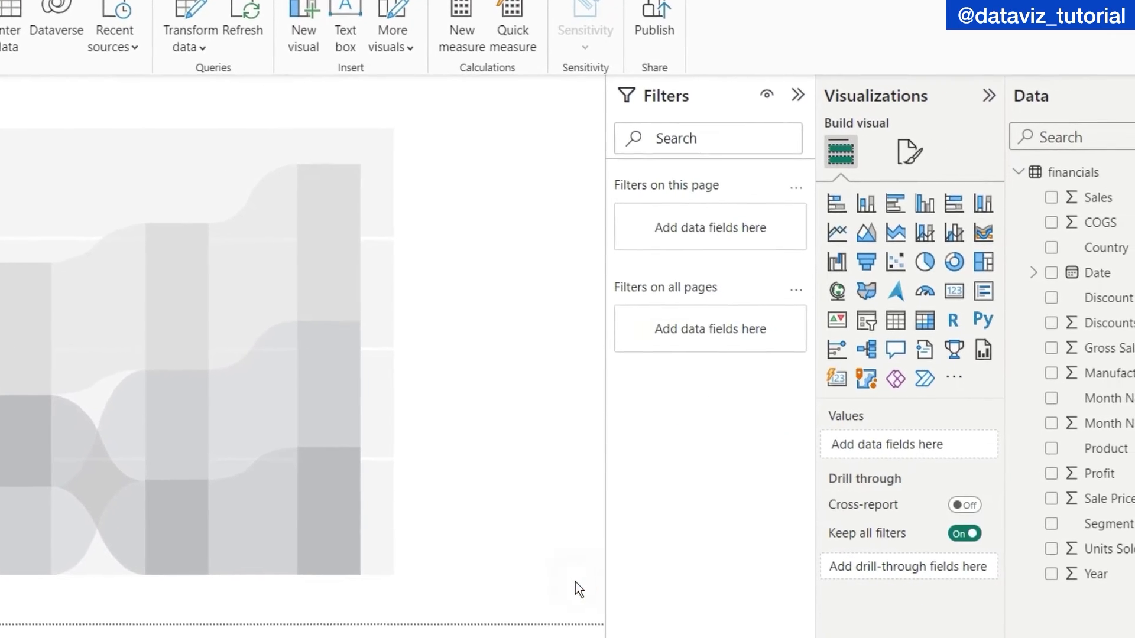
Put the Date field on the ribbon chart's X-axis and remove the Month and Day levels from its hierarchy.
{"action": "left_click", "coordinate": [497, 503]}
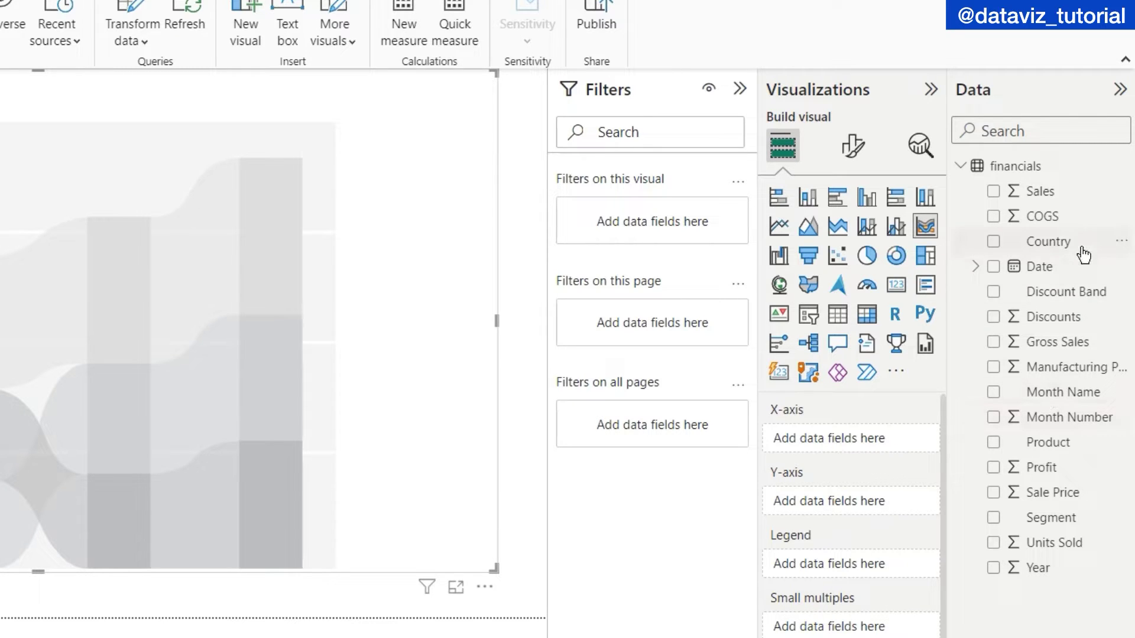
{"action": "left_click", "coordinate": [1040, 269]}
{"action": "left_click_drag", "start_coordinate": [1041, 272], "coordinate": [857, 440]}
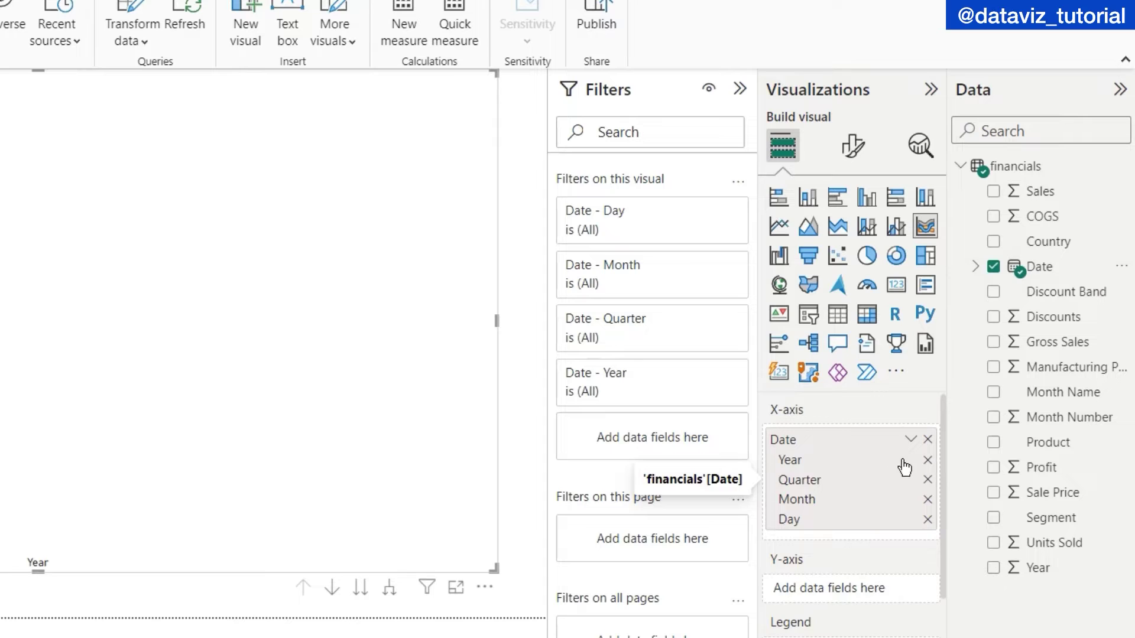
{"action": "left_click", "coordinate": [926, 520]}
{"action": "left_click", "coordinate": [927, 499]}
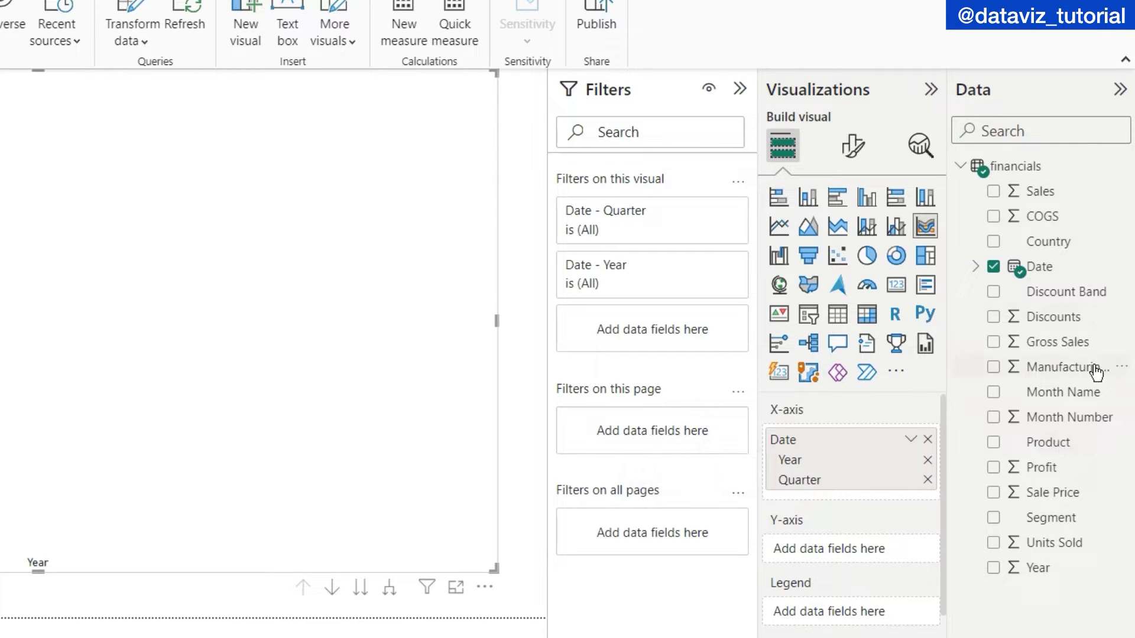
Put Sales on the ribbon chart's Y-axis and switch the chart to the Quarter level of the date hierarchy.
{"action": "left_click_drag", "start_coordinate": [1052, 190], "coordinate": [876, 558]}
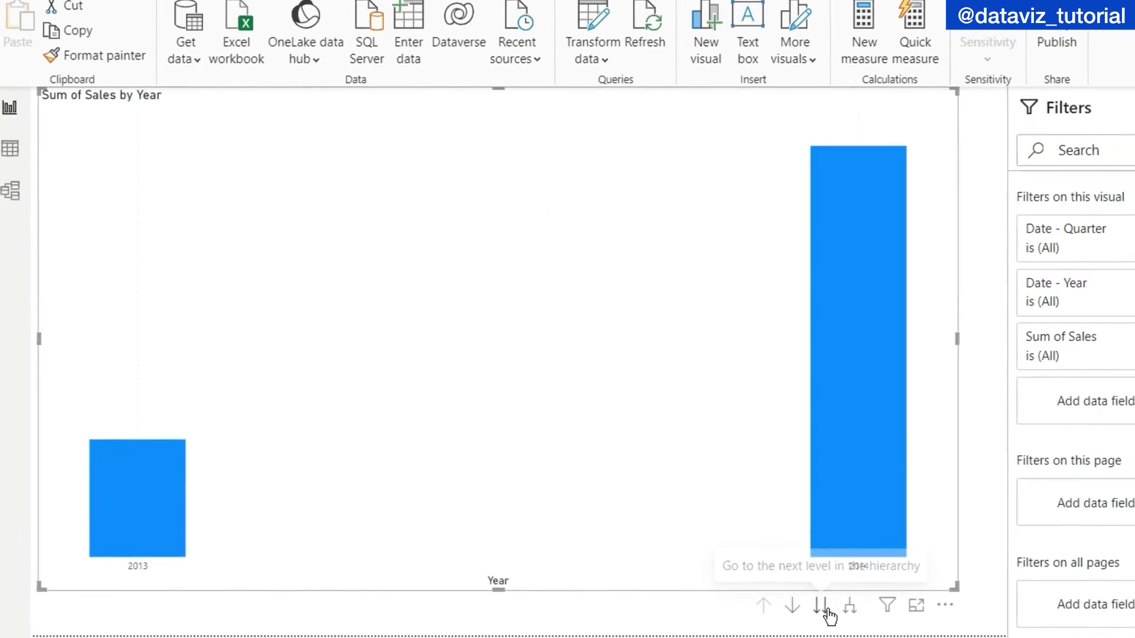
{"action": "left_click", "coordinate": [811, 609]}
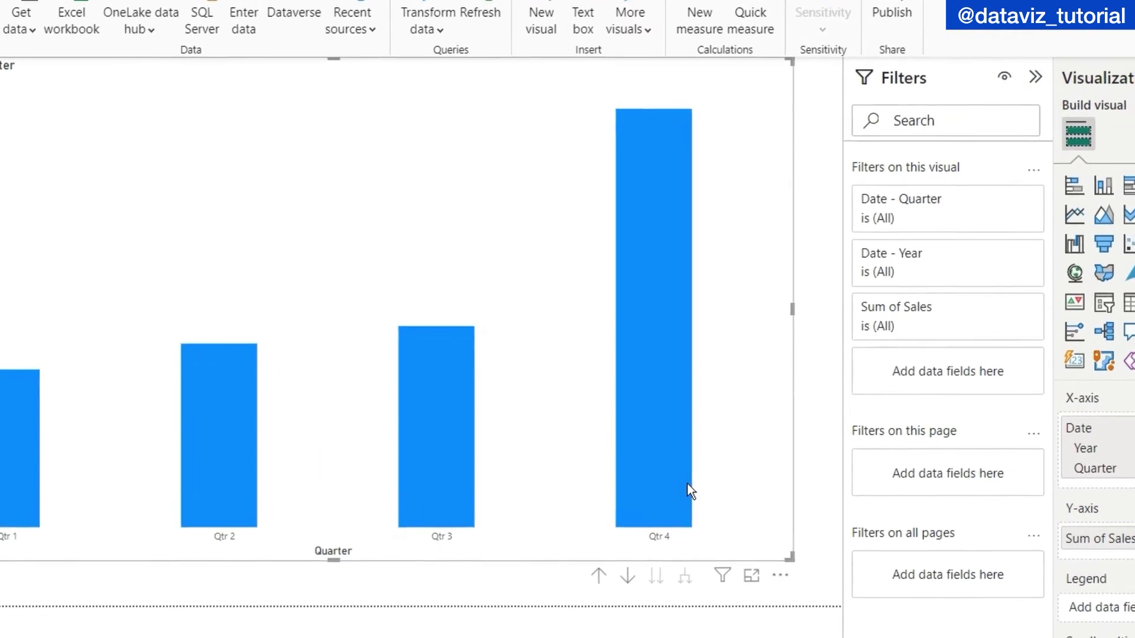
Add the Country field as the ribbon chart's legend.
{"action": "mouse_move", "coordinate": [645, 532]}
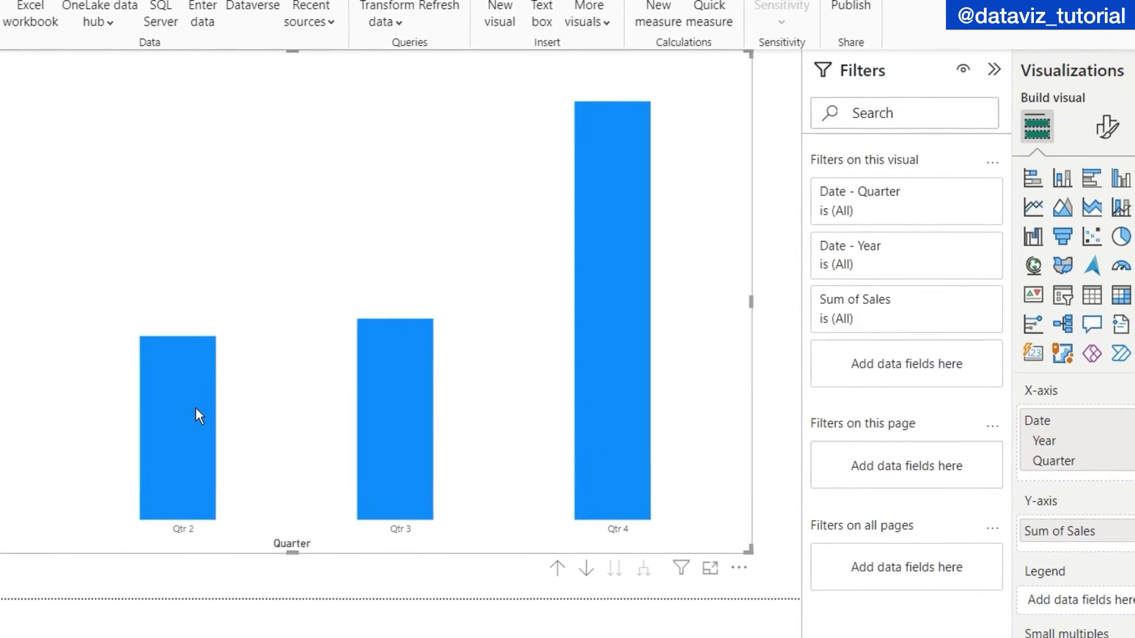
{"action": "mouse_move", "coordinate": [224, 413]}
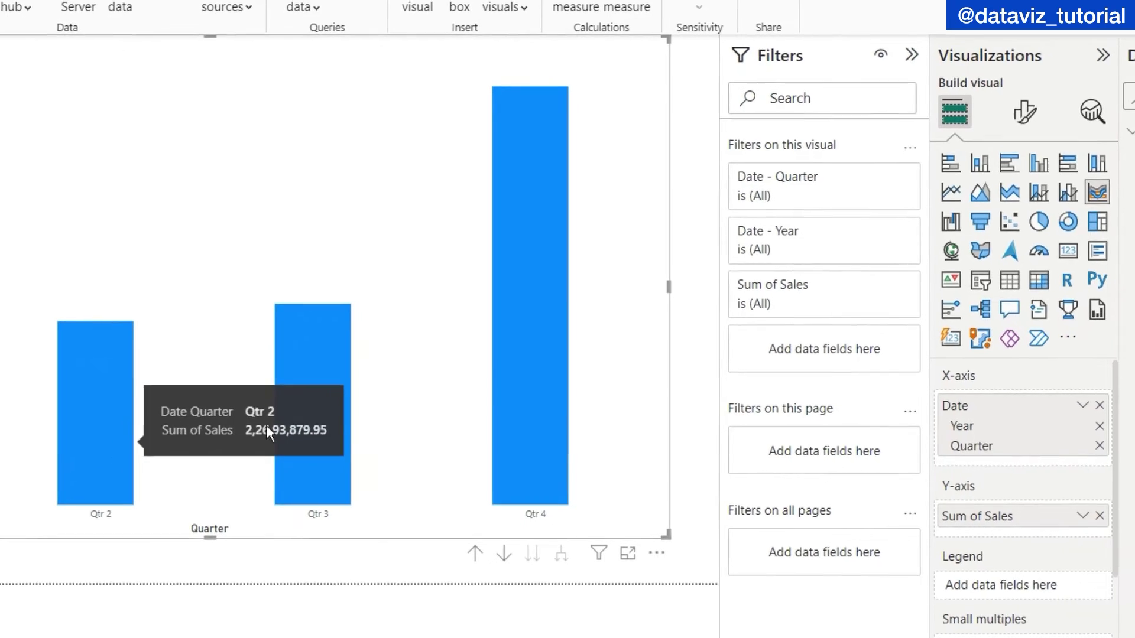
{"action": "mouse_move", "coordinate": [350, 435]}
{"action": "mouse_move", "coordinate": [519, 415]}
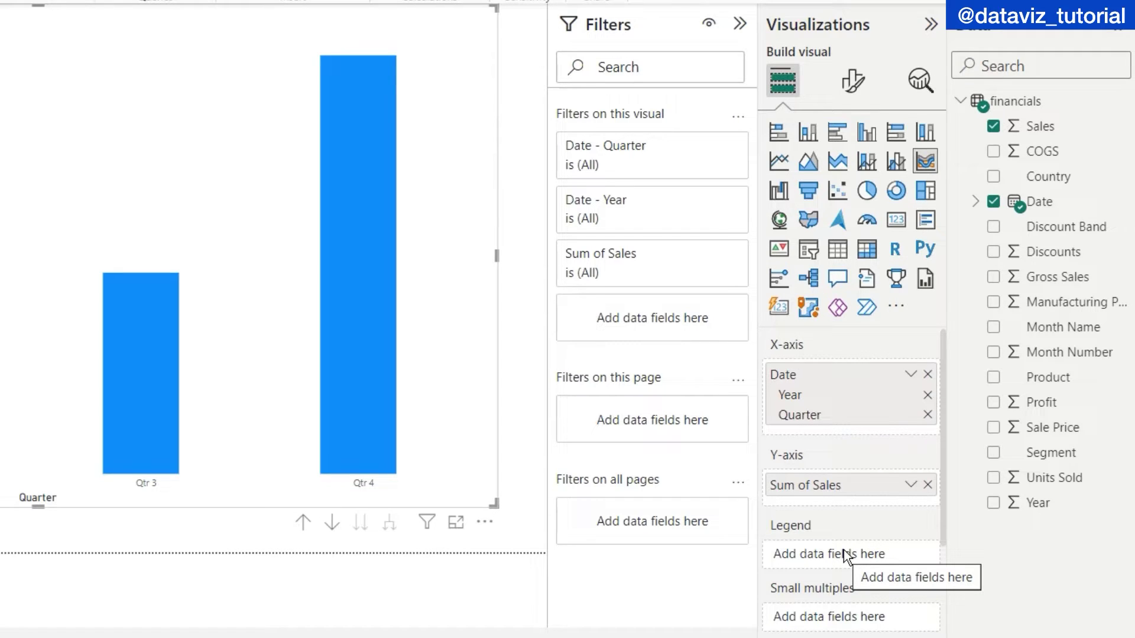
{"action": "left_click", "coordinate": [1064, 180]}
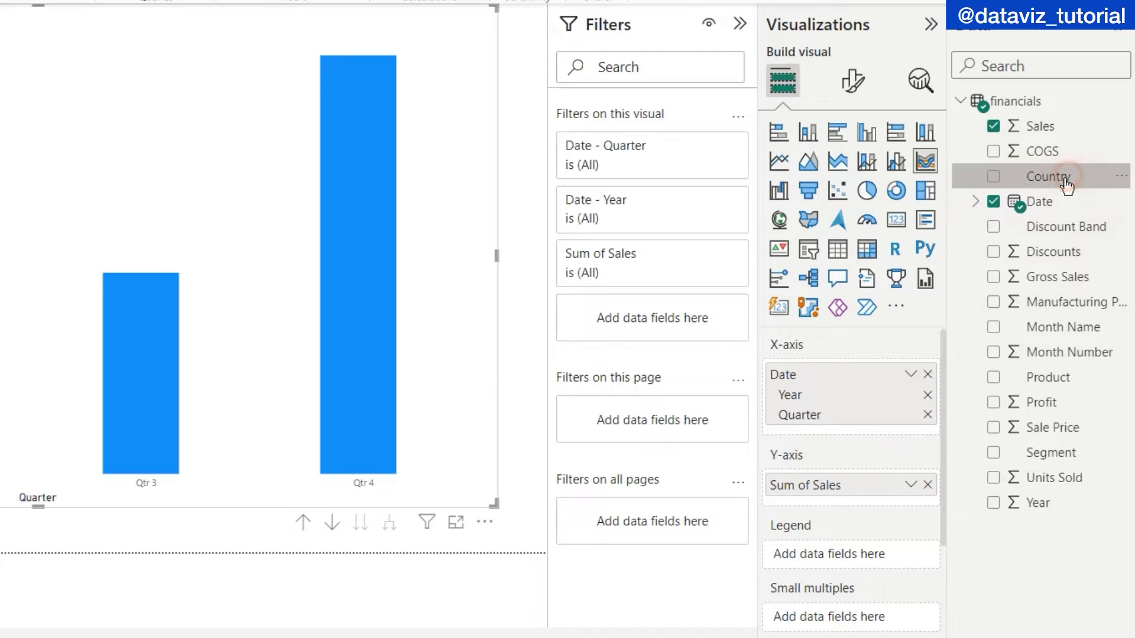
{"action": "left_click_drag", "start_coordinate": [1067, 185], "coordinate": [878, 561]}
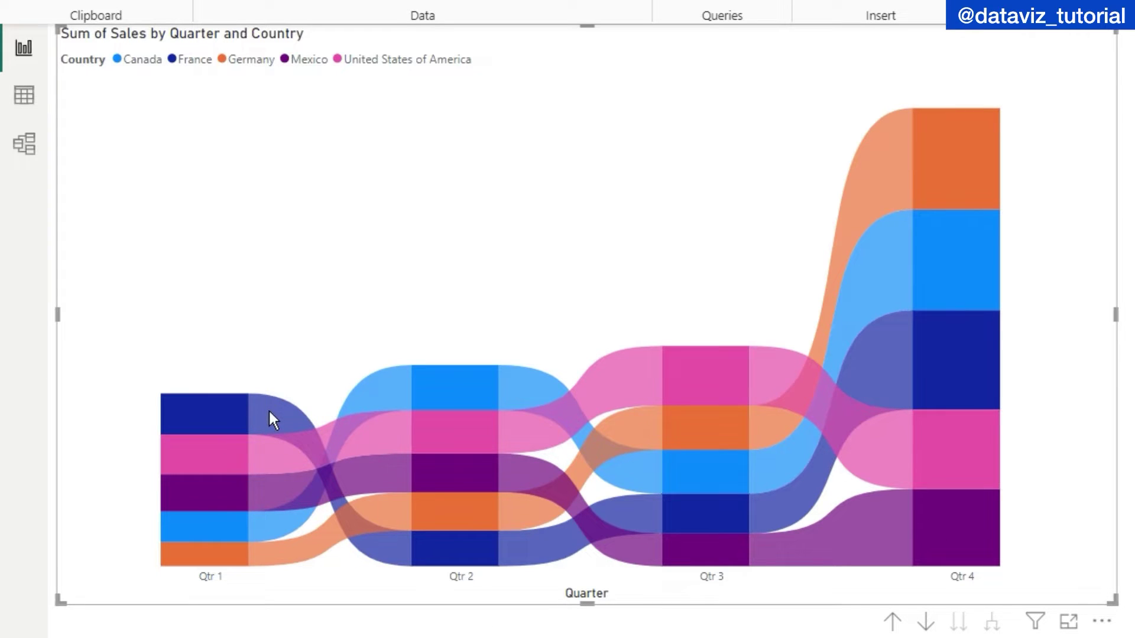
Examine the sales and rank changes between Qtr 1 and Qtr 2 and the sales per country in Qtr 4.
{"action": "mouse_move", "coordinate": [269, 411]}
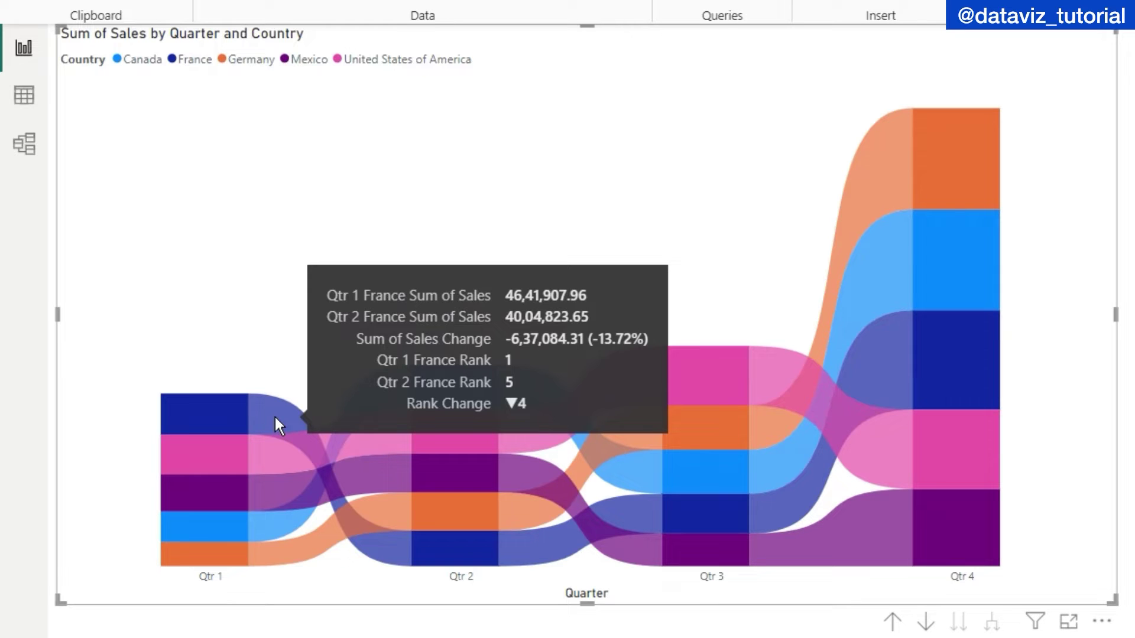
{"action": "mouse_move", "coordinate": [268, 452]}
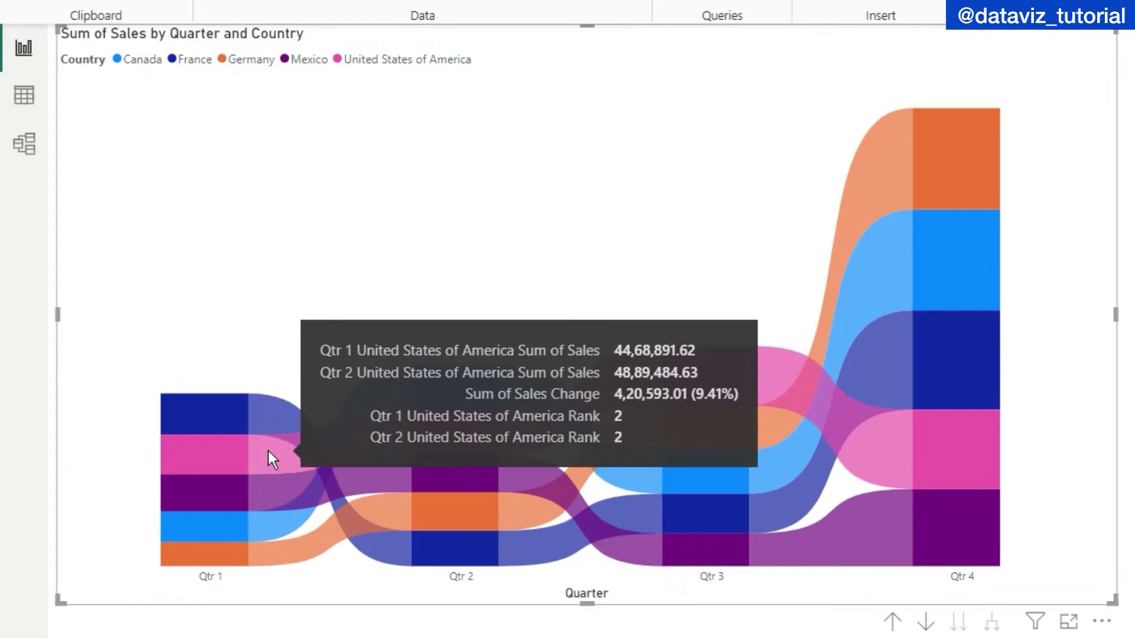
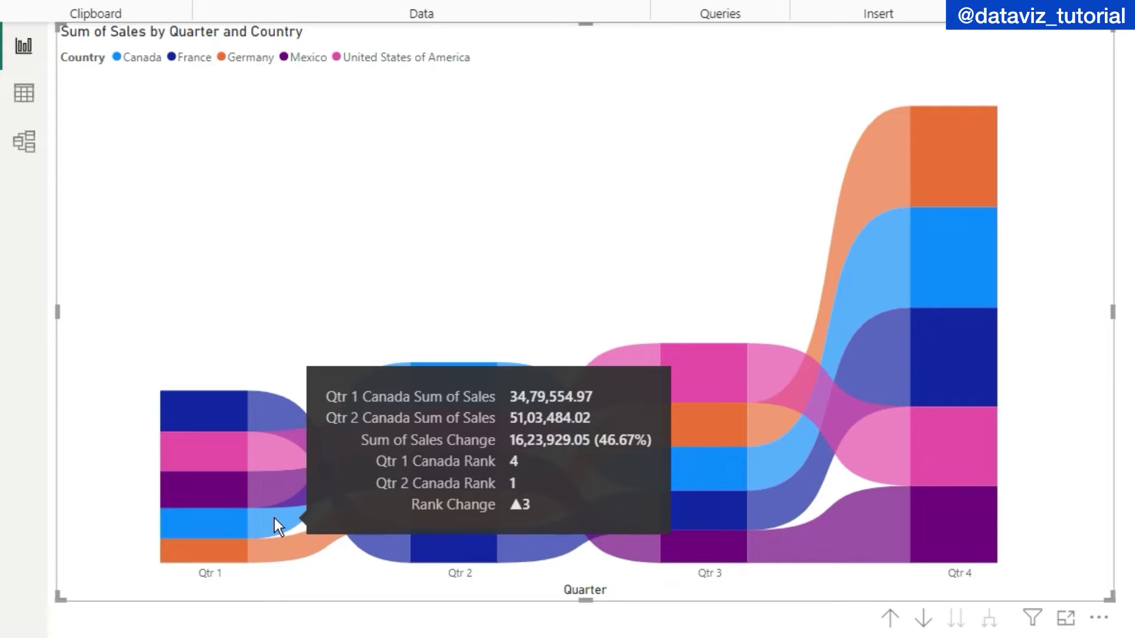
{"action": "mouse_move", "coordinate": [297, 495]}
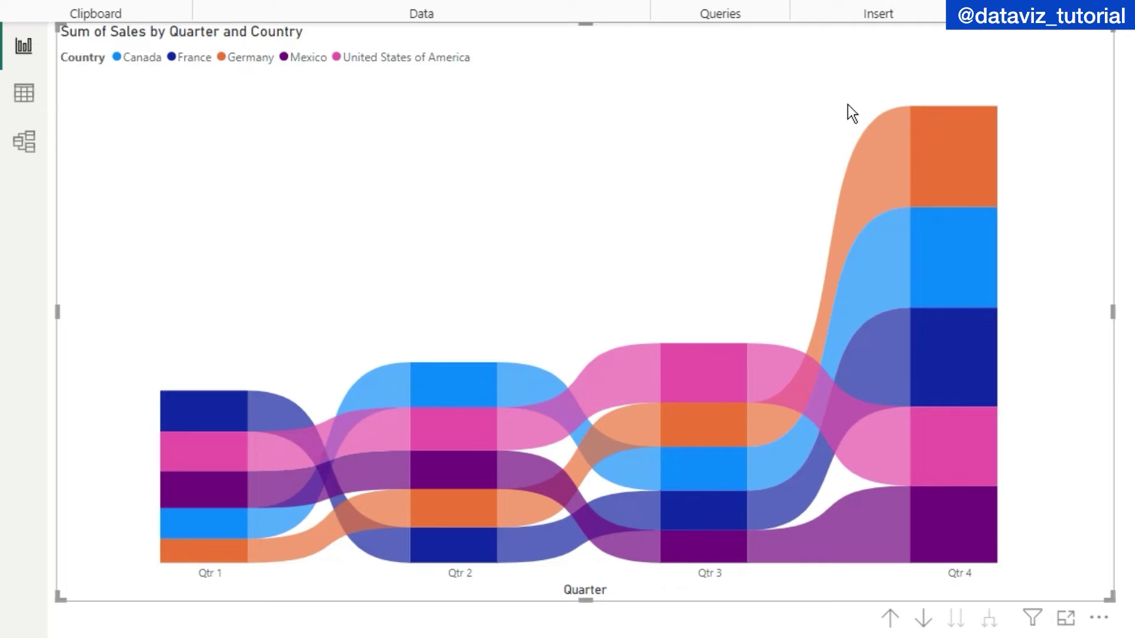
{"action": "mouse_move", "coordinate": [952, 115]}
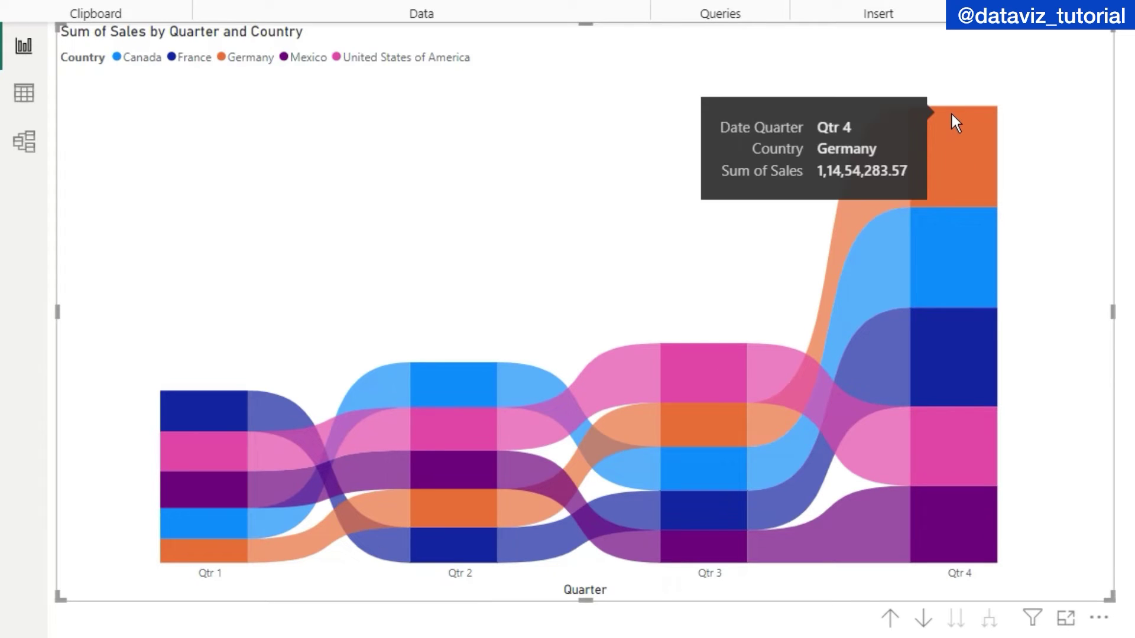
{"action": "mouse_move", "coordinate": [950, 221]}
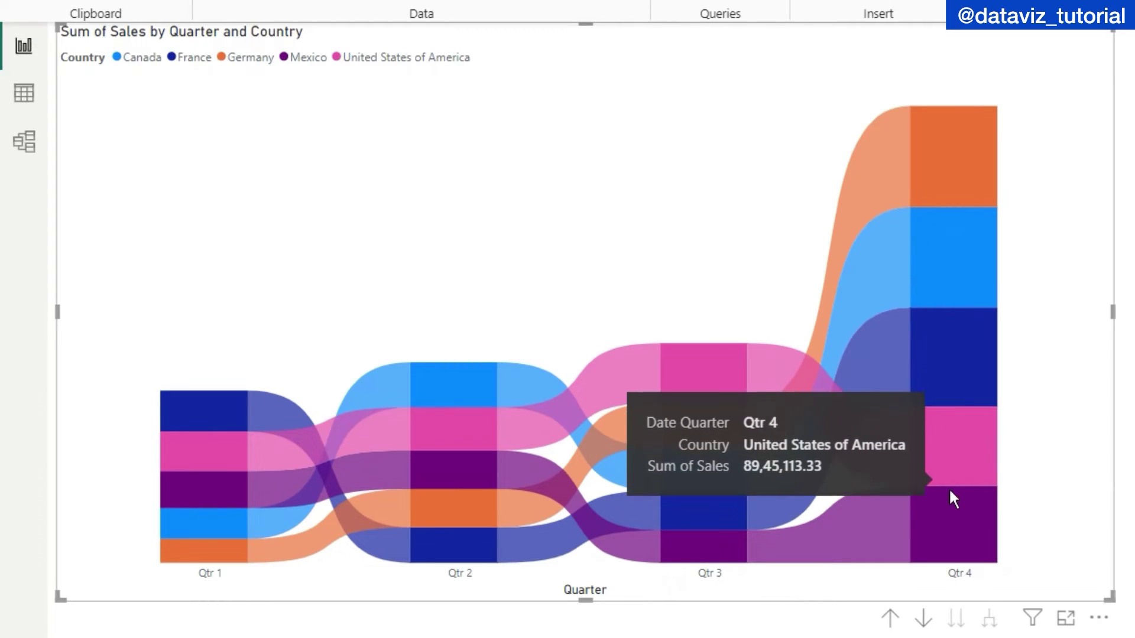
{"action": "mouse_move", "coordinate": [879, 180]}
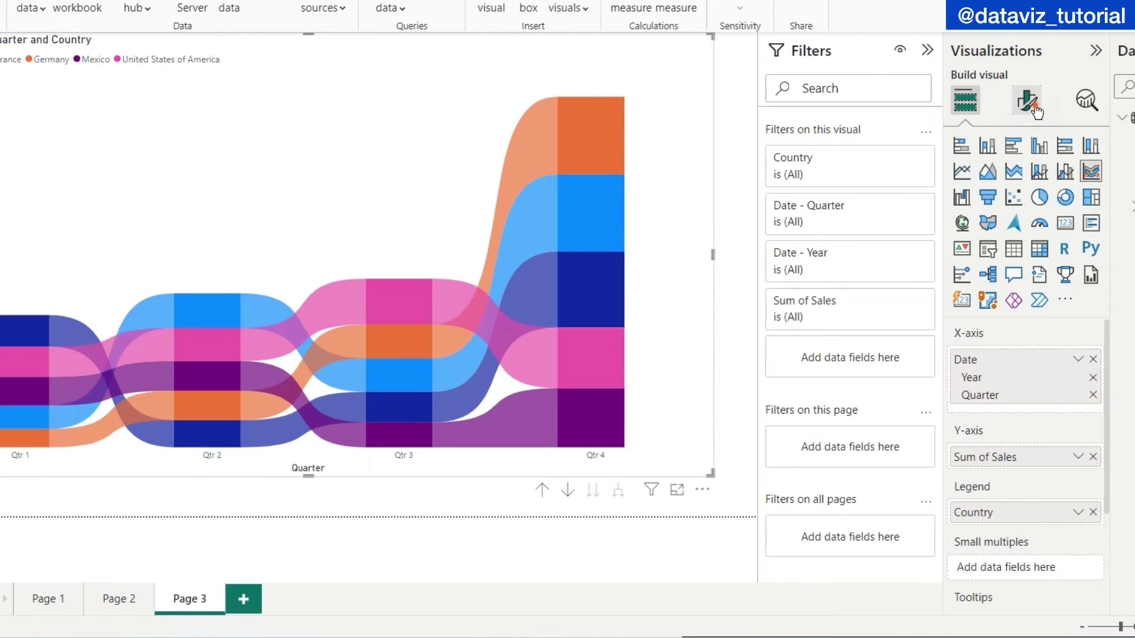
Set the ribbon chart's legend position to Top left stacked.
{"action": "left_click", "coordinate": [1031, 105]}
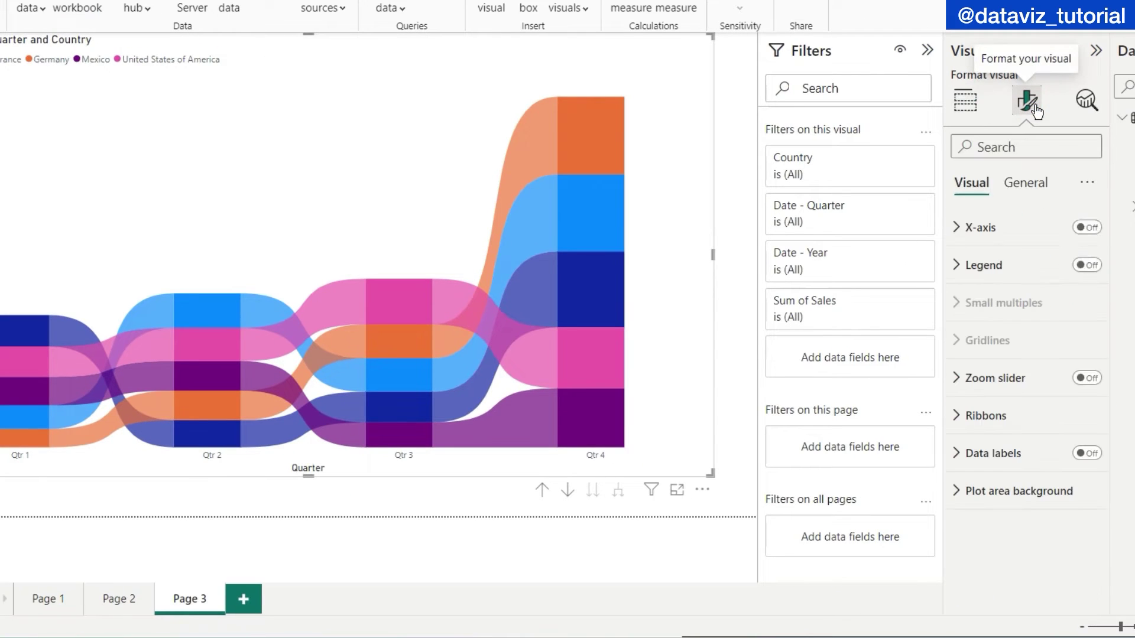
{"action": "left_click", "coordinate": [966, 264]}
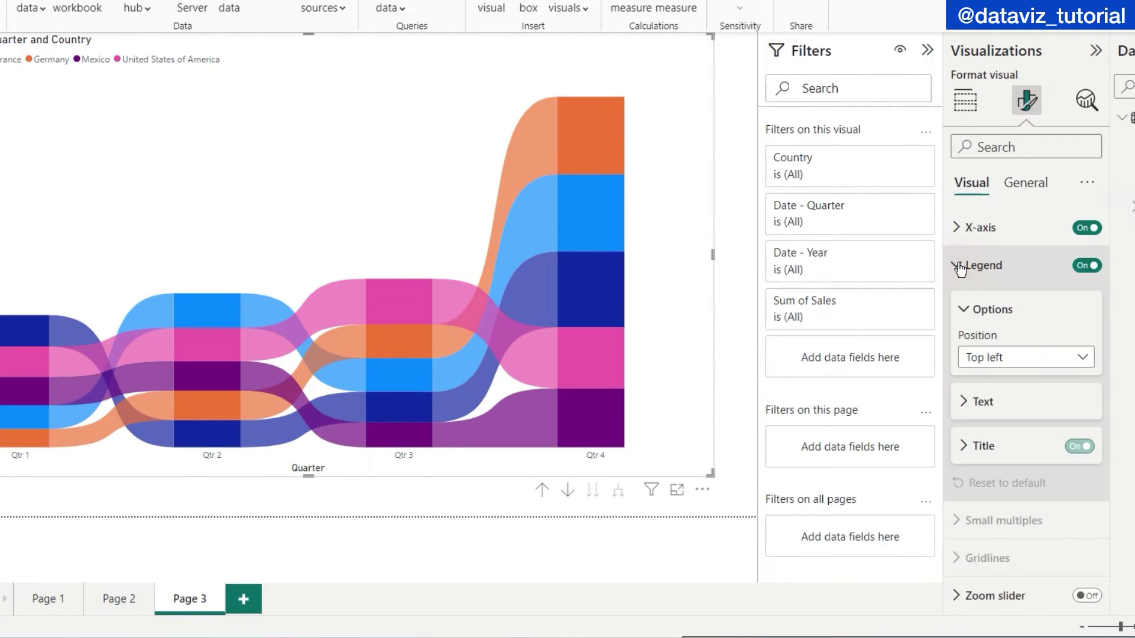
{"action": "left_click", "coordinate": [1081, 358]}
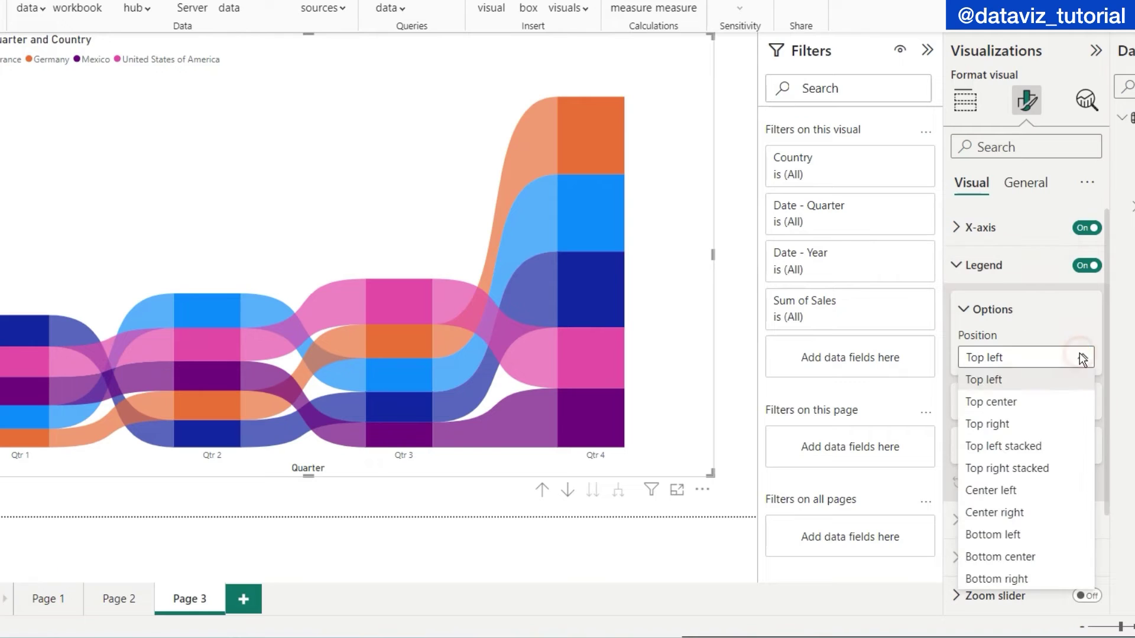
{"action": "left_click", "coordinate": [1036, 450]}
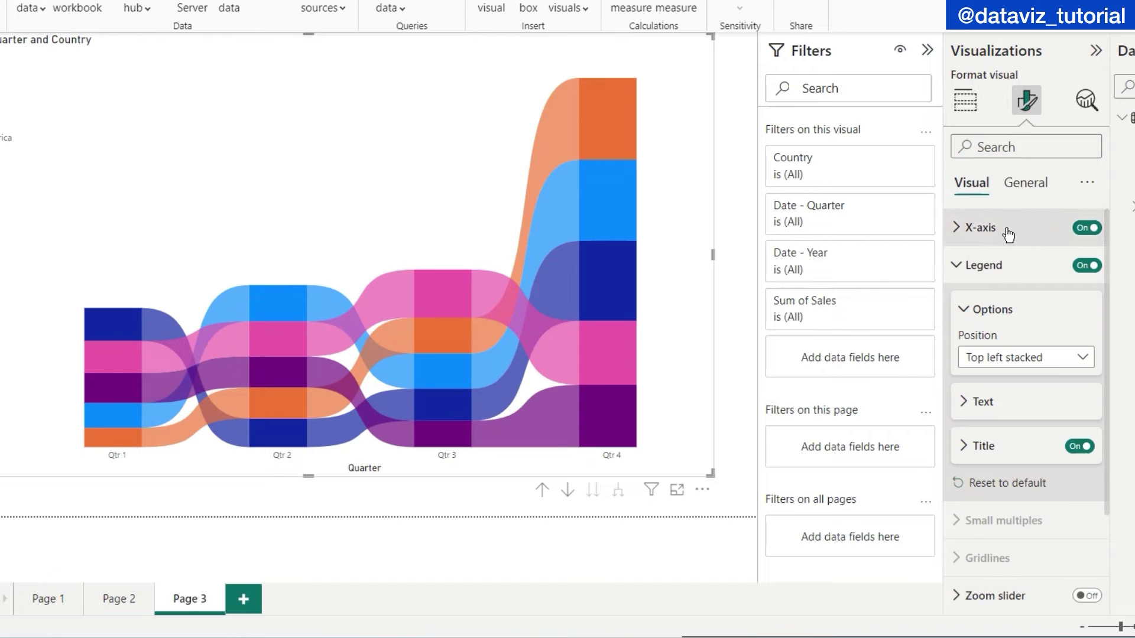
Turn off the X-axis title of the ribbon chart.
{"action": "left_click", "coordinate": [968, 229]}
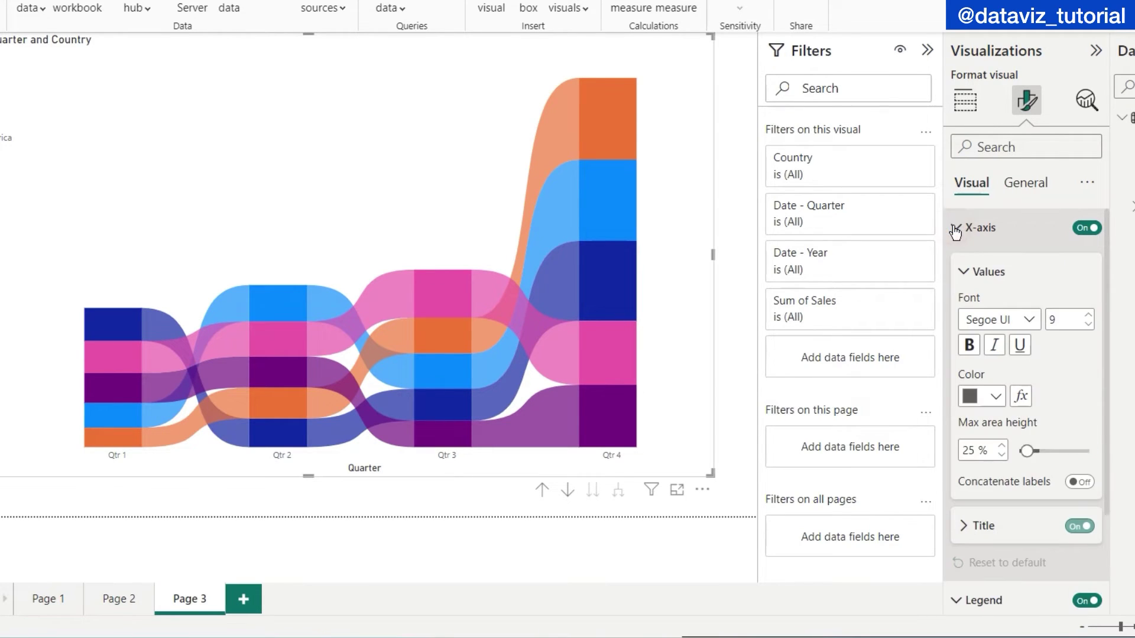
{"action": "left_click", "coordinate": [1076, 525]}
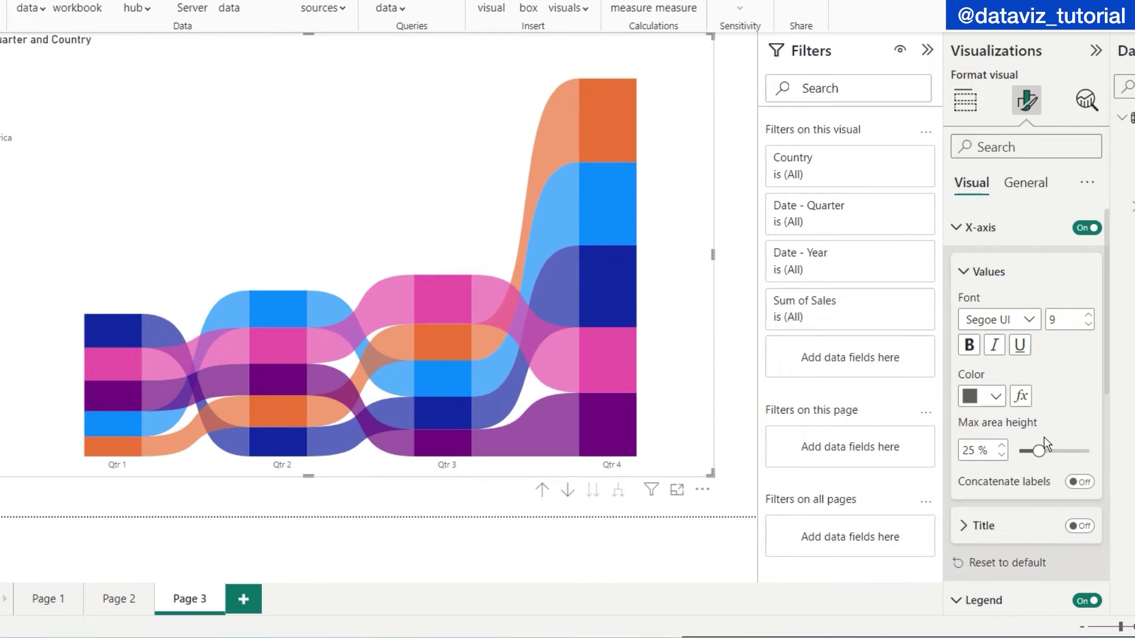
{"action": "scroll", "coordinate": [1043, 437], "scroll_direction": "down", "scroll_amount": 3}
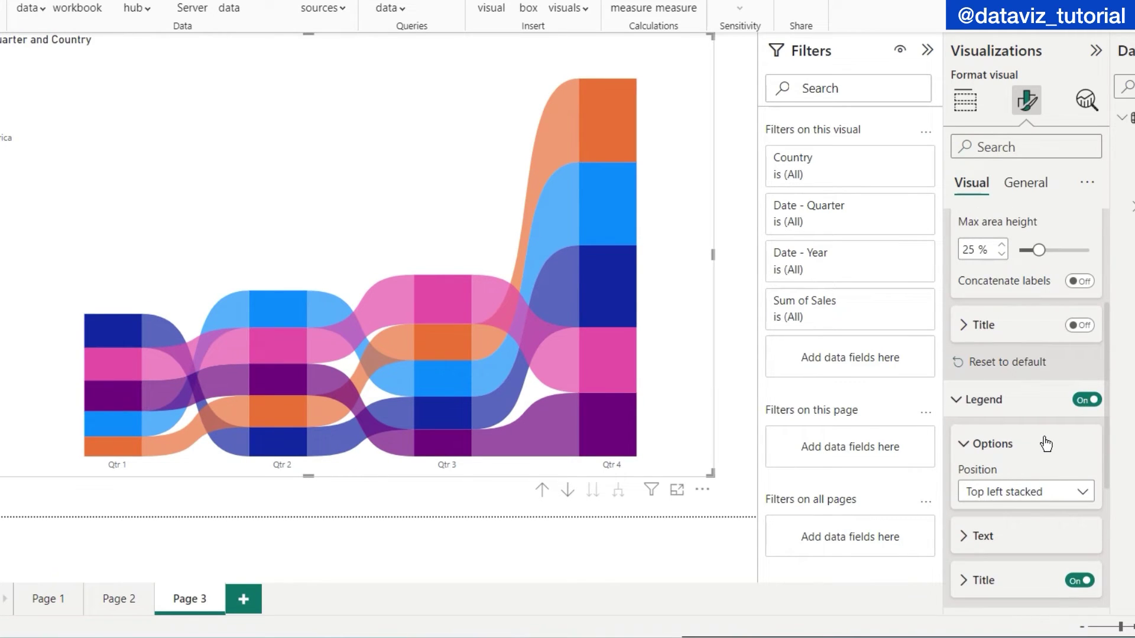
Turn off the ribbon chart's title and reduce the chart's height by lowering its upper edge.
{"action": "scroll", "coordinate": [1045, 444], "scroll_direction": "up", "scroll_amount": 3}
{"action": "left_click", "coordinate": [1035, 186]}
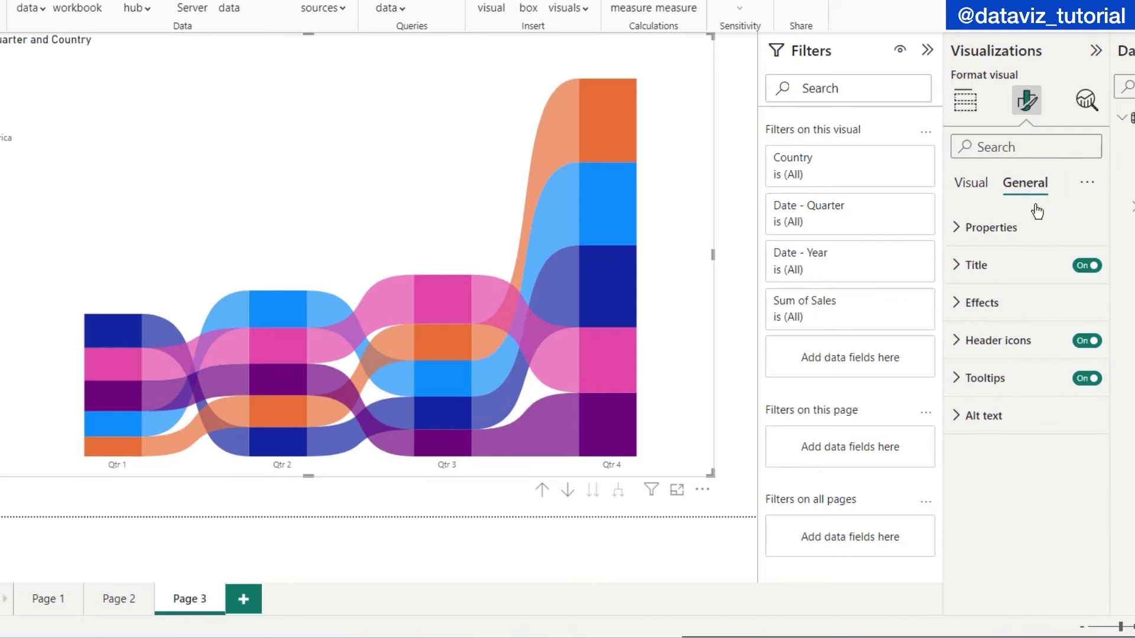
{"action": "left_click", "coordinate": [1088, 266]}
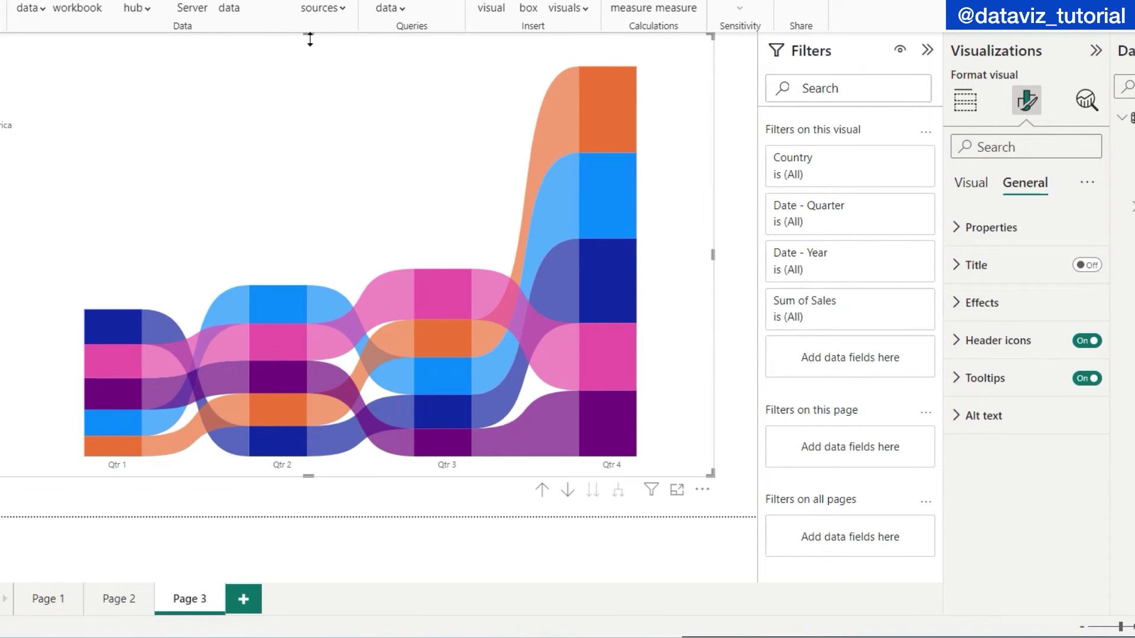
{"action": "left_click_drag", "start_coordinate": [310, 38], "coordinate": [317, 77]}
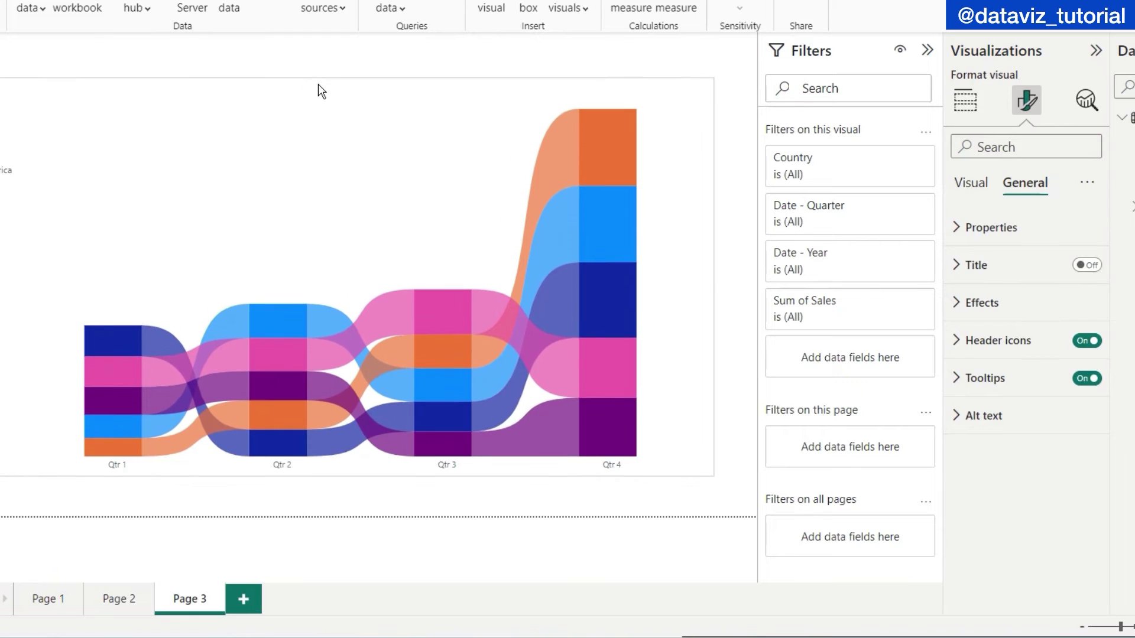
Turn on the ribbon chart's visual border in grey with 8 px rounded corners.
{"action": "left_click", "coordinate": [962, 304]}
{"action": "scroll", "coordinate": [1061, 407], "scroll_direction": "down", "scroll_amount": 1}
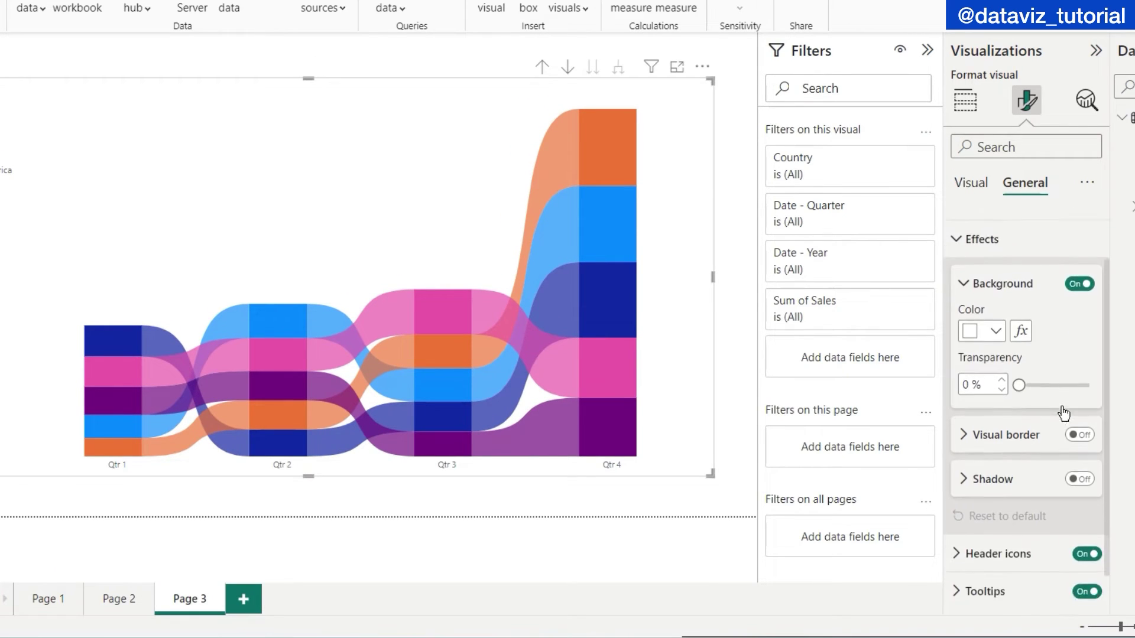
{"action": "scroll", "coordinate": [1061, 406], "scroll_direction": "down", "scroll_amount": 1}
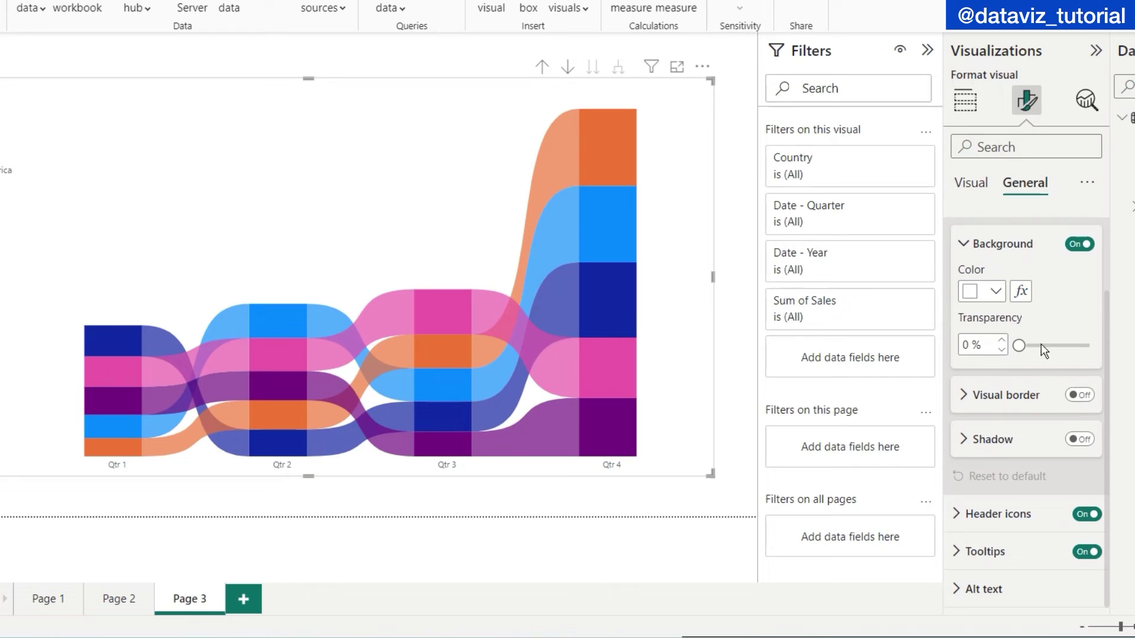
{"action": "left_click", "coordinate": [1079, 394]}
{"action": "left_click", "coordinate": [972, 401]}
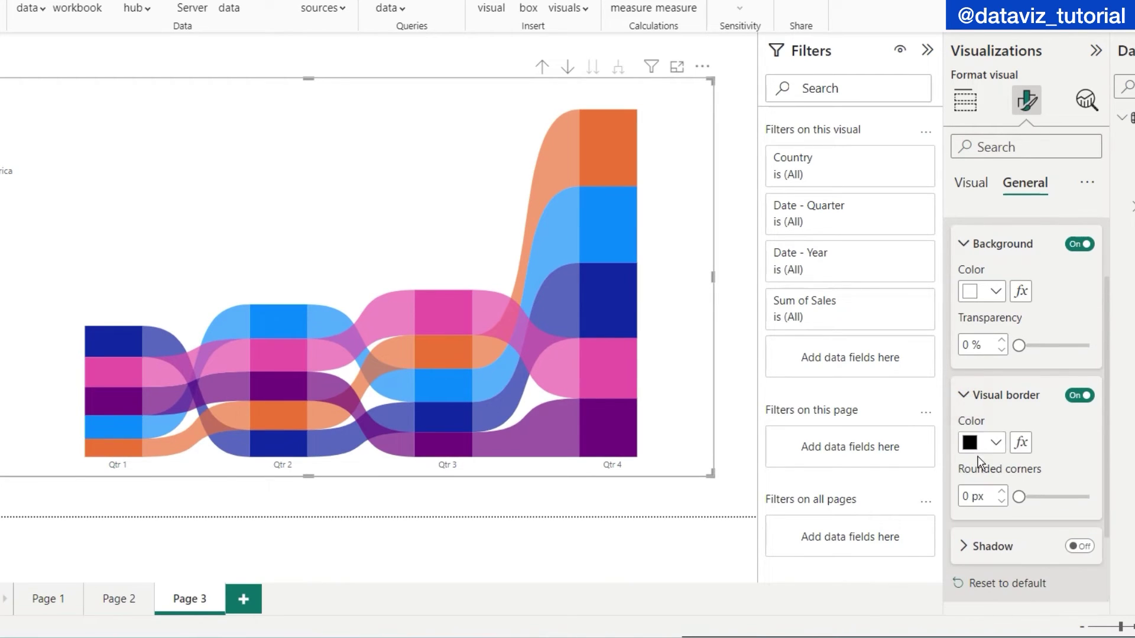
{"action": "left_click", "coordinate": [995, 444]}
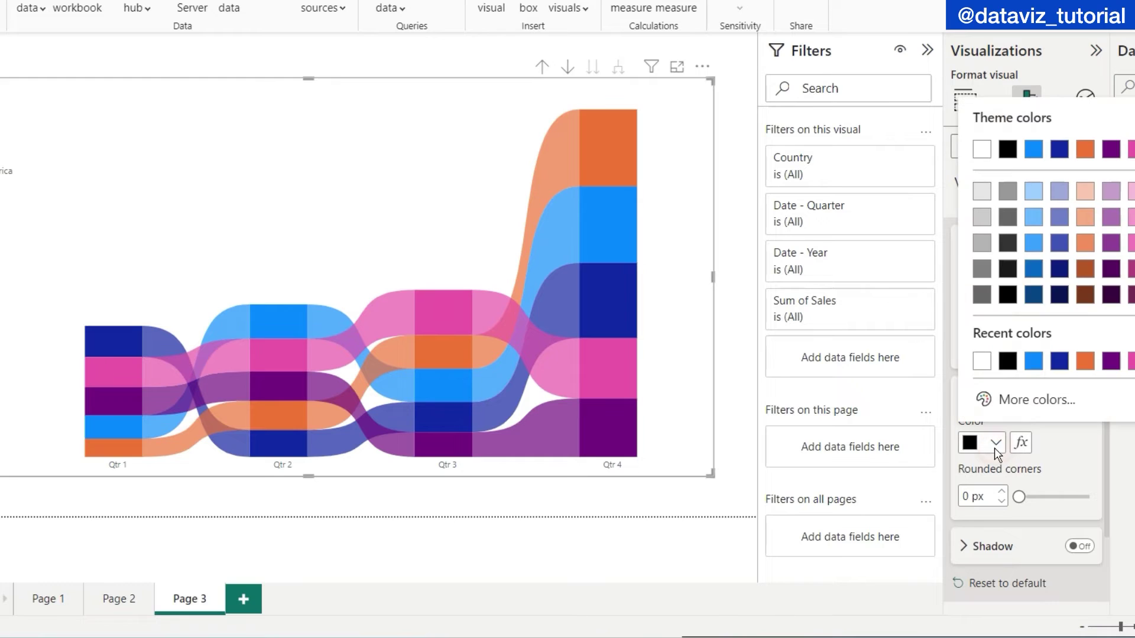
{"action": "left_click", "coordinate": [980, 273]}
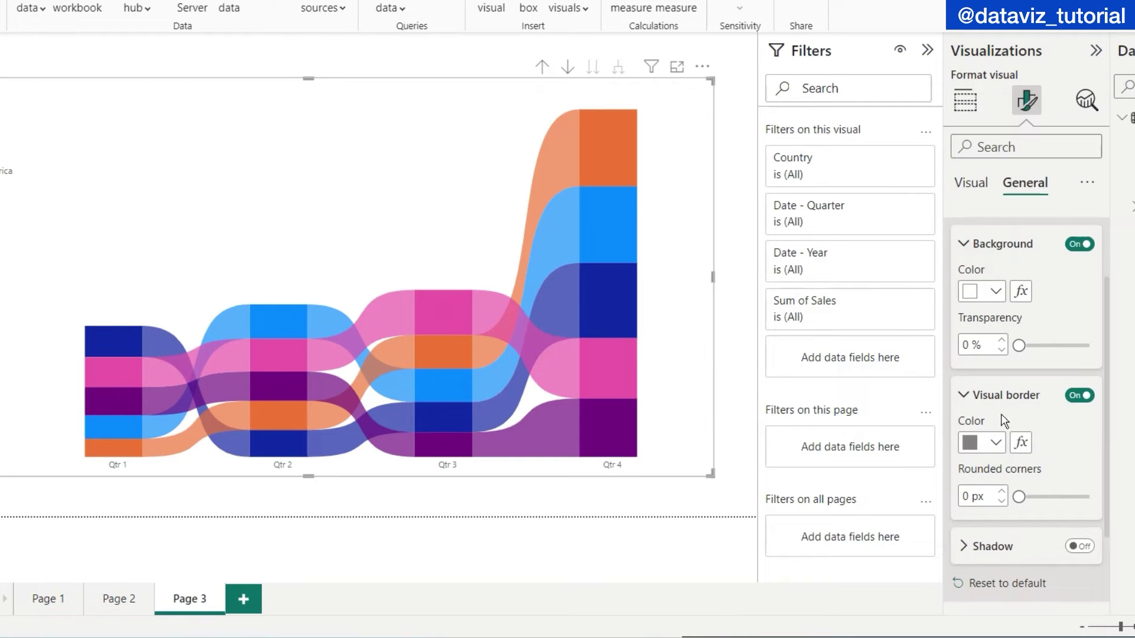
{"action": "left_click_drag", "start_coordinate": [1018, 496], "coordinate": [1037, 499]}
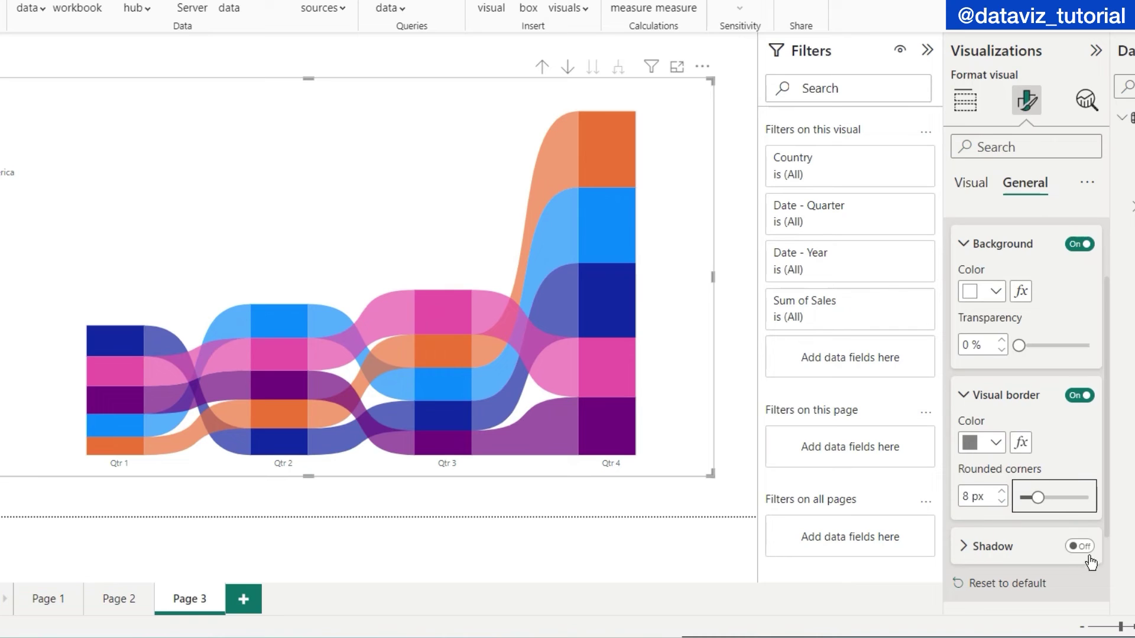
Turn on the ribbon chart's shadow and show its color, offset and position settings.
{"action": "left_click", "coordinate": [1081, 548]}
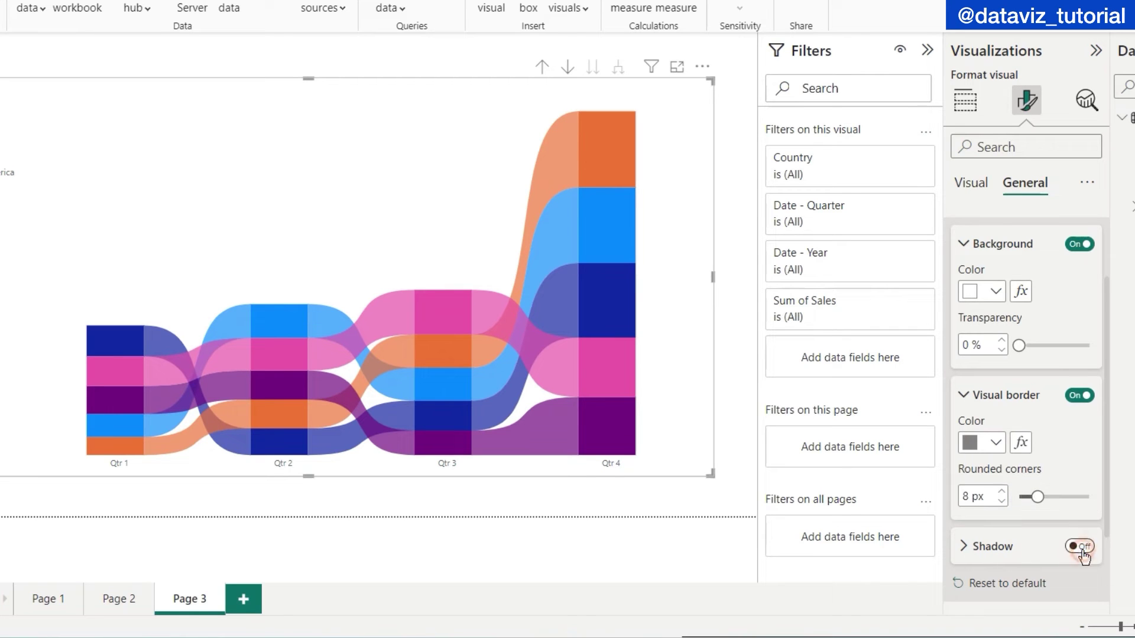
{"action": "left_click", "coordinate": [969, 550]}
{"action": "scroll", "coordinate": [1014, 559], "scroll_direction": "down", "scroll_amount": 4}
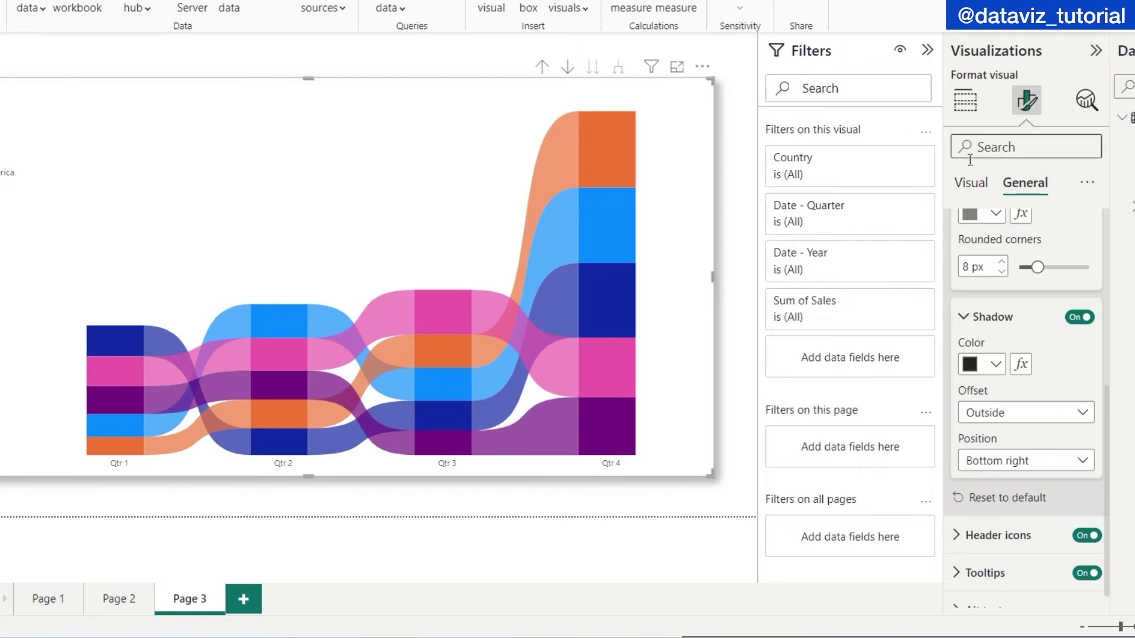
Examine the ribbon settings for country colors, stack order, connectors and border.
{"action": "left_click", "coordinate": [967, 193]}
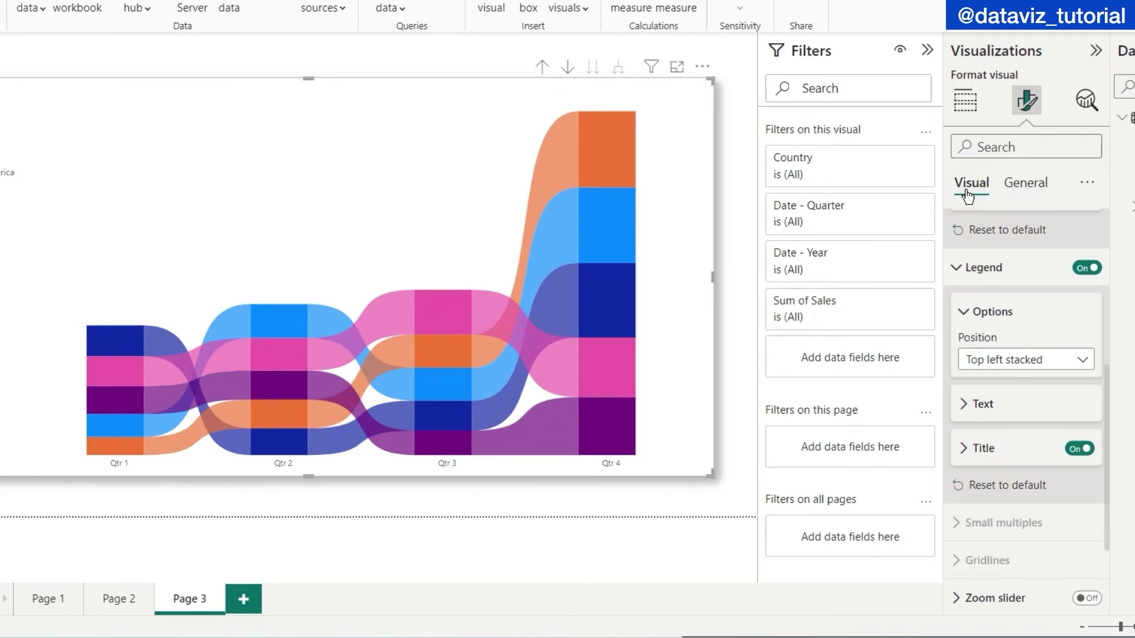
{"action": "scroll", "coordinate": [1005, 443], "scroll_direction": "down", "scroll_amount": 2}
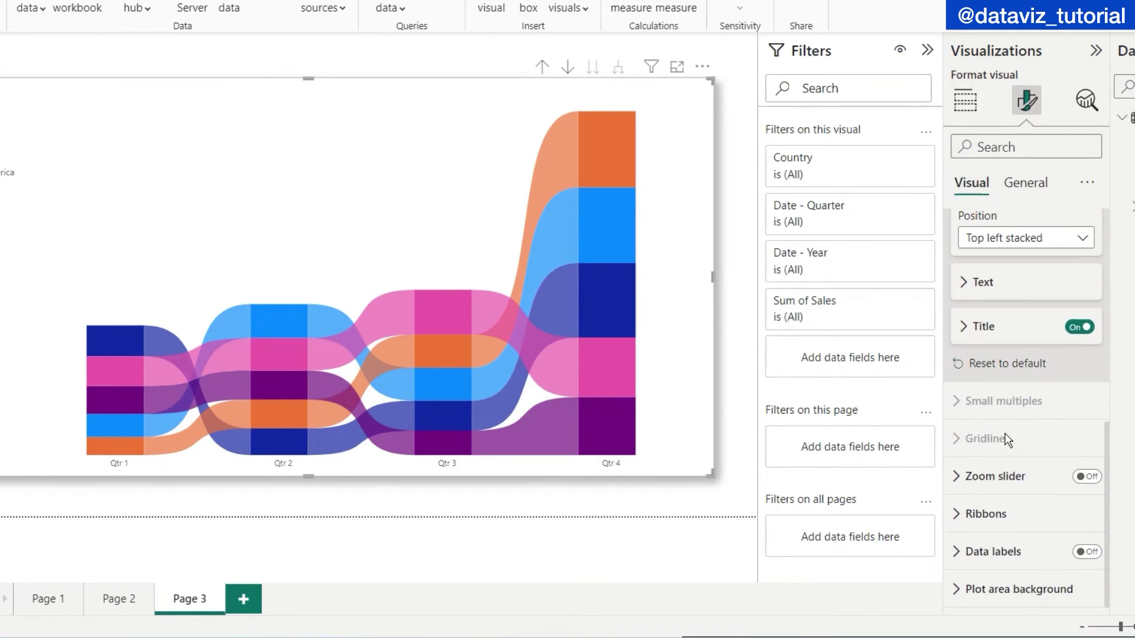
{"action": "left_click", "coordinate": [959, 515]}
{"action": "scroll", "coordinate": [1023, 520], "scroll_direction": "down", "scroll_amount": 6}
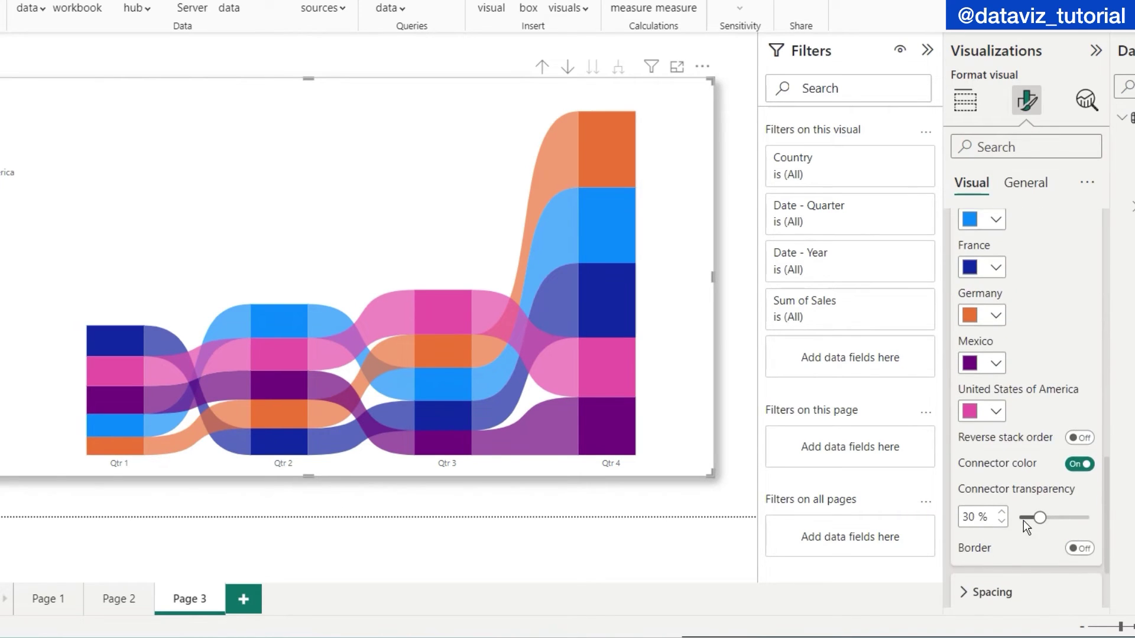
{"action": "scroll", "coordinate": [1022, 322], "scroll_direction": "up", "scroll_amount": 1}
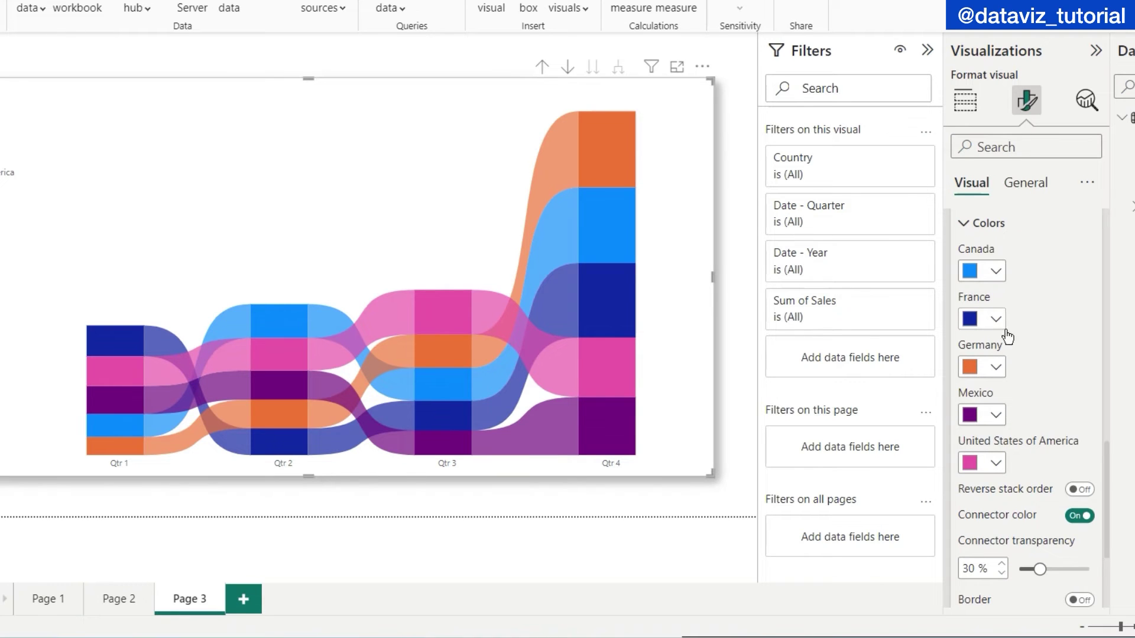
{"action": "scroll", "coordinate": [1005, 329], "scroll_direction": "up", "scroll_amount": 2}
{"action": "scroll", "coordinate": [1018, 519], "scroll_direction": "down", "scroll_amount": 4}
{"action": "scroll", "coordinate": [1019, 515], "scroll_direction": "down", "scroll_amount": 1}
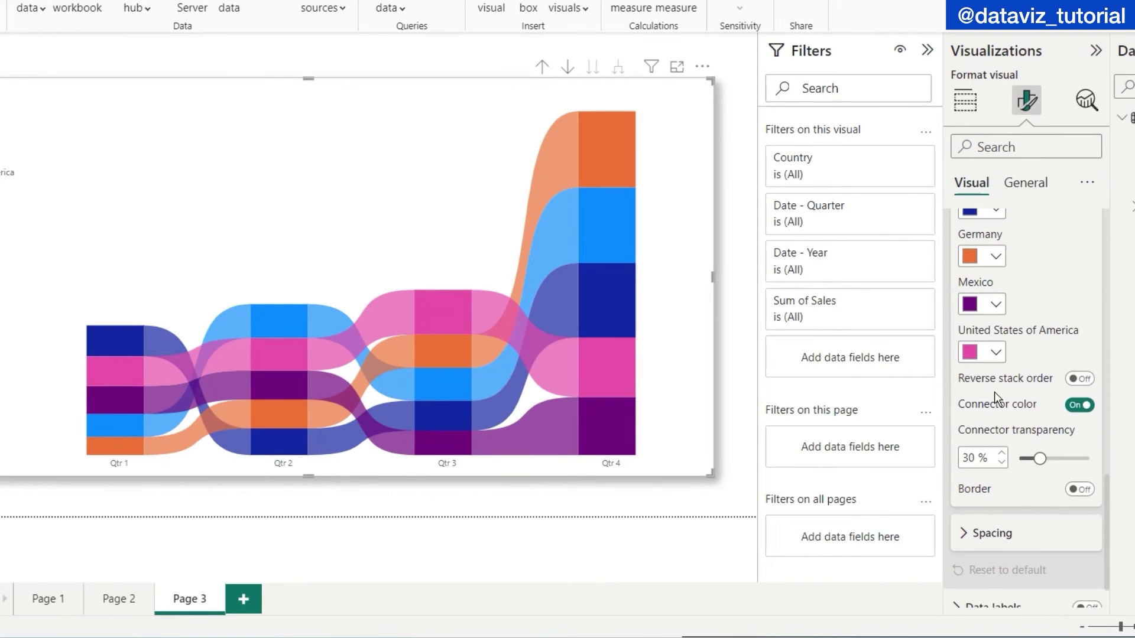
Try reversing the ribbons' stack order and switching off the connector color, restoring each setting.
{"action": "left_click", "coordinate": [1085, 380]}
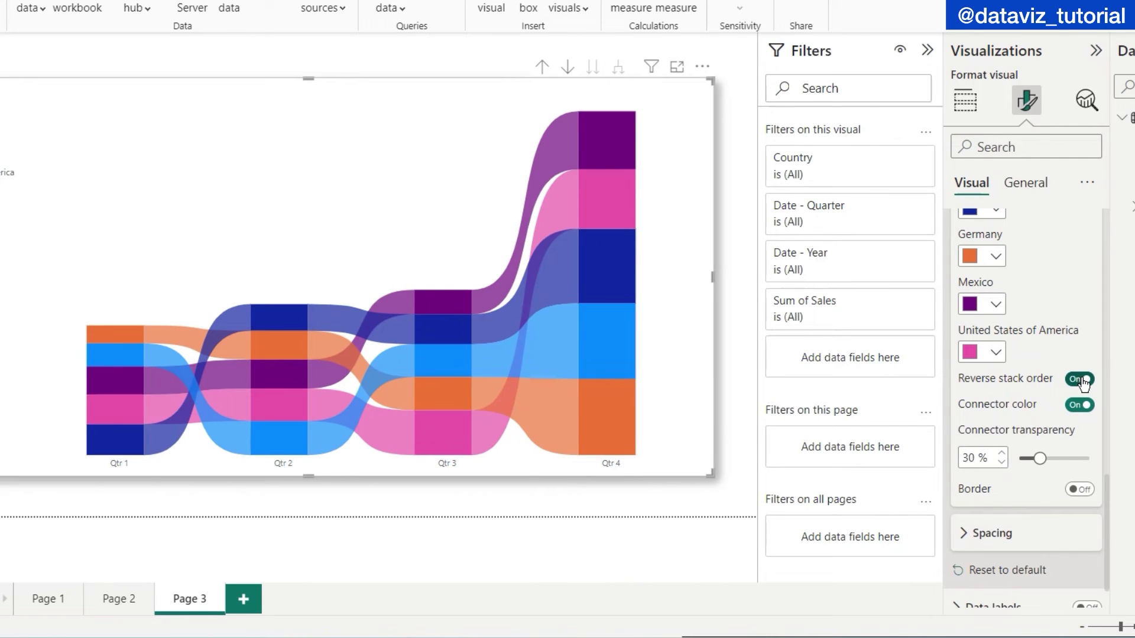
{"action": "left_click", "coordinate": [1082, 381]}
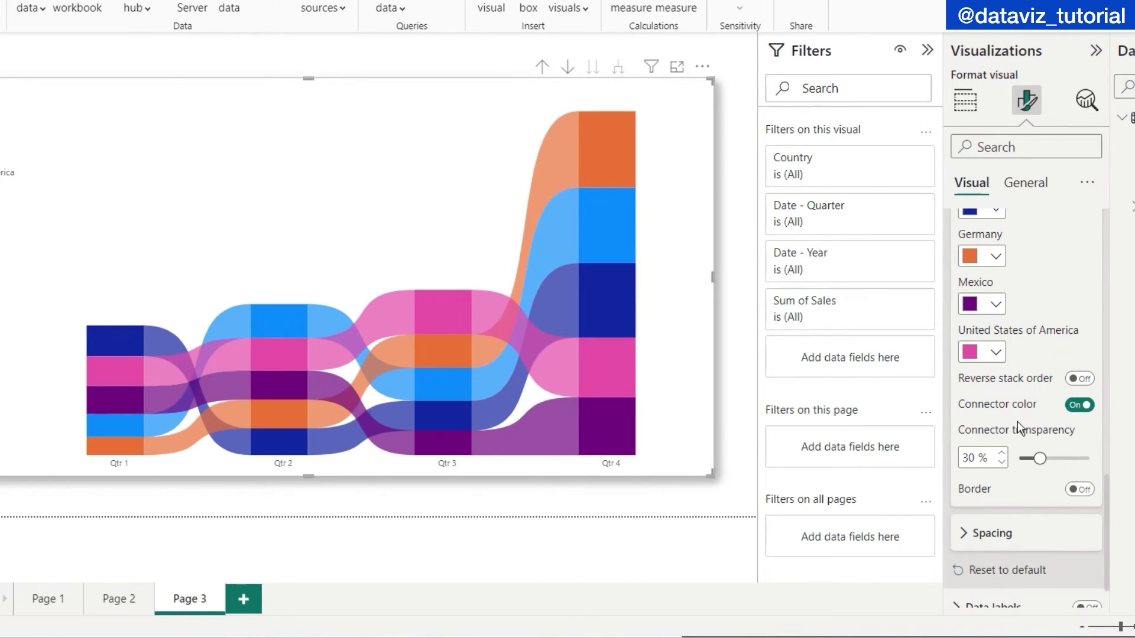
{"action": "scroll", "coordinate": [1017, 421], "scroll_direction": "down", "scroll_amount": 2}
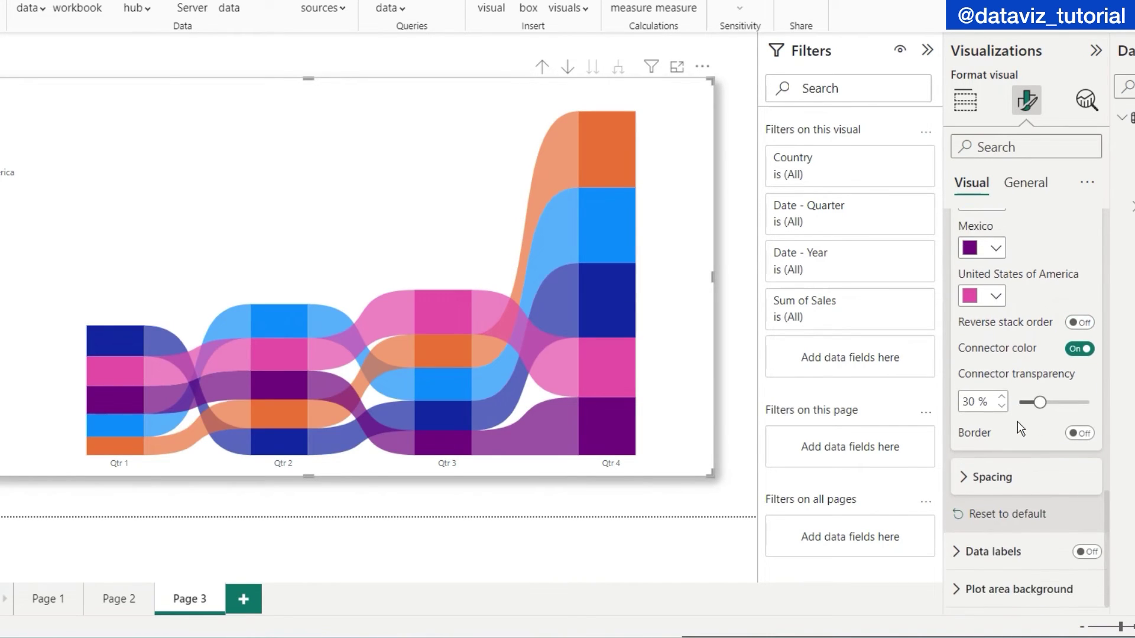
{"action": "left_click", "coordinate": [1081, 350]}
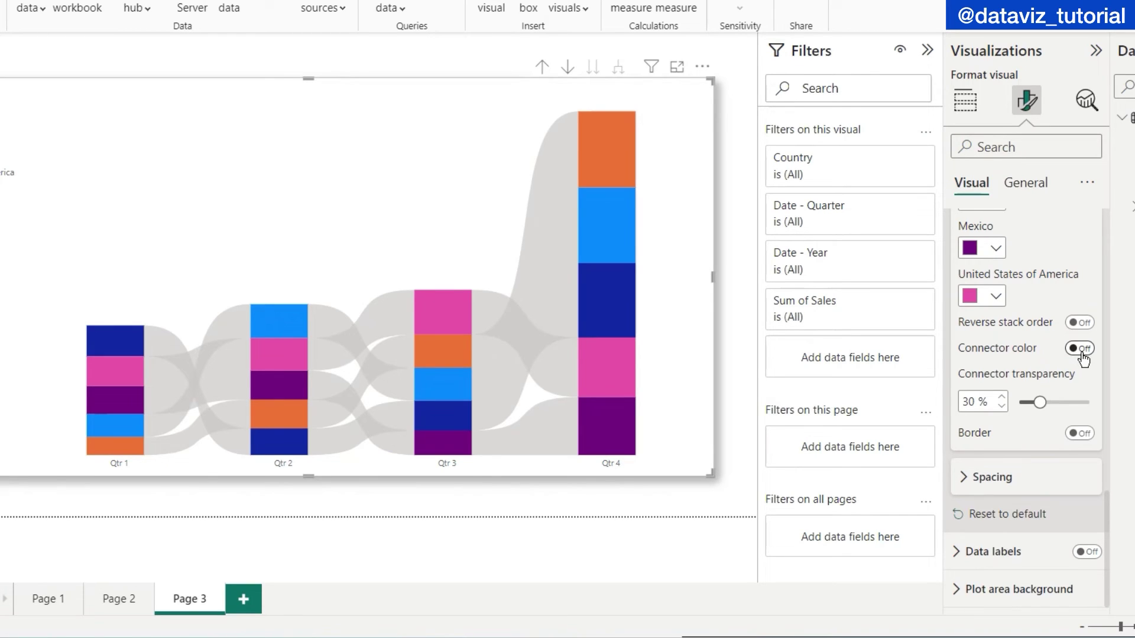
{"action": "left_click", "coordinate": [1080, 350]}
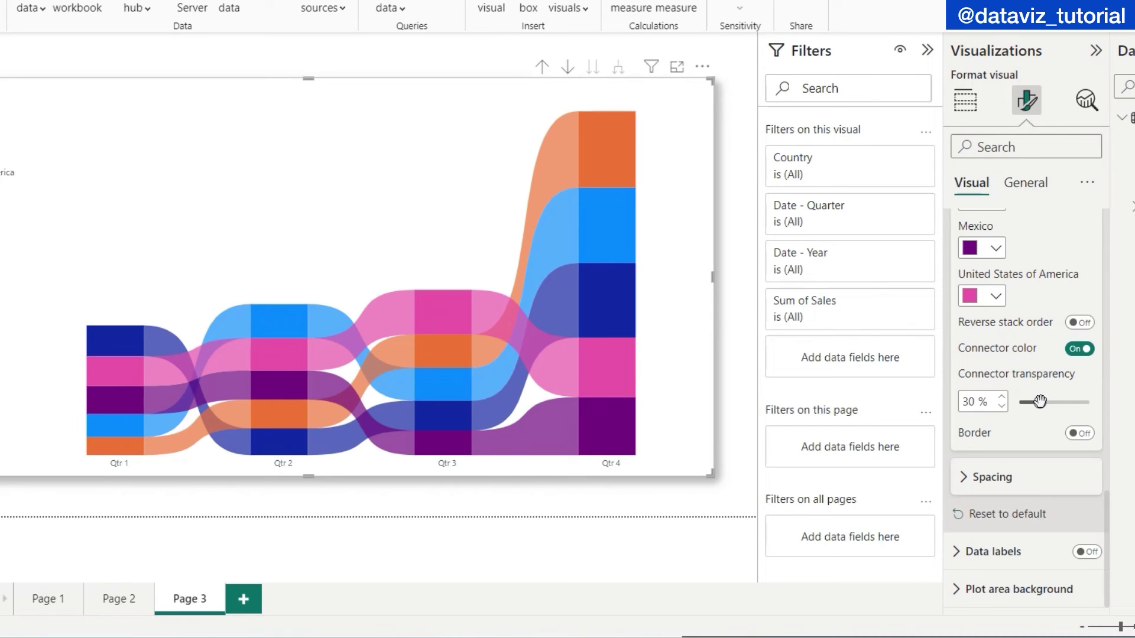
Set the ribbons' connector transparency to 54% and try out the ribbon border.
{"action": "left_click_drag", "start_coordinate": [1039, 402], "coordinate": [1056, 404]}
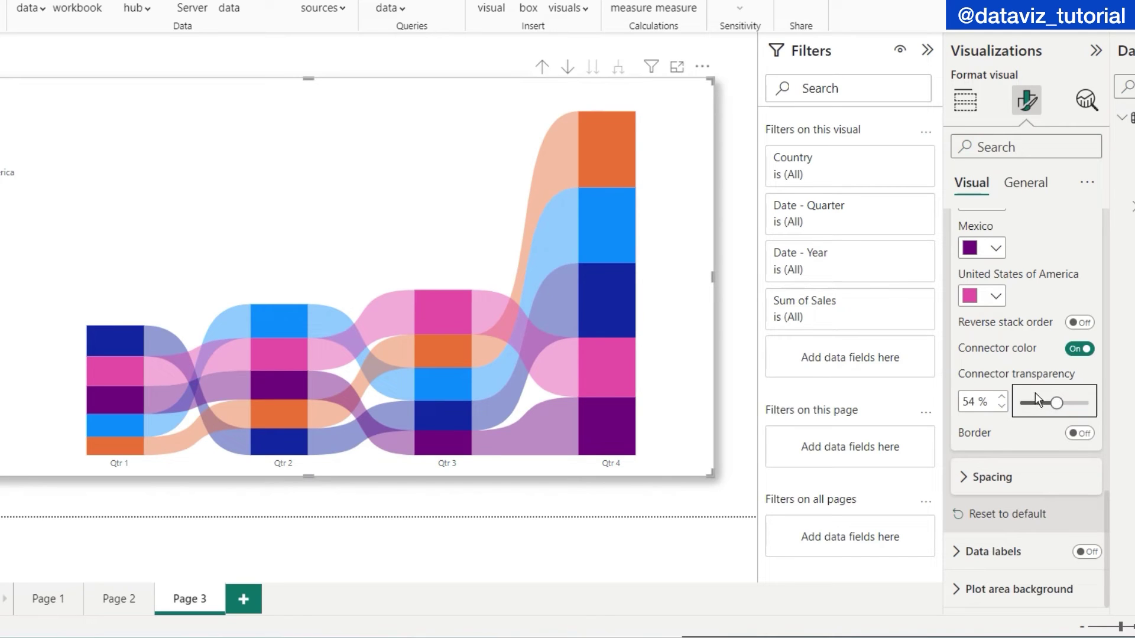
{"action": "left_click", "coordinate": [1077, 437]}
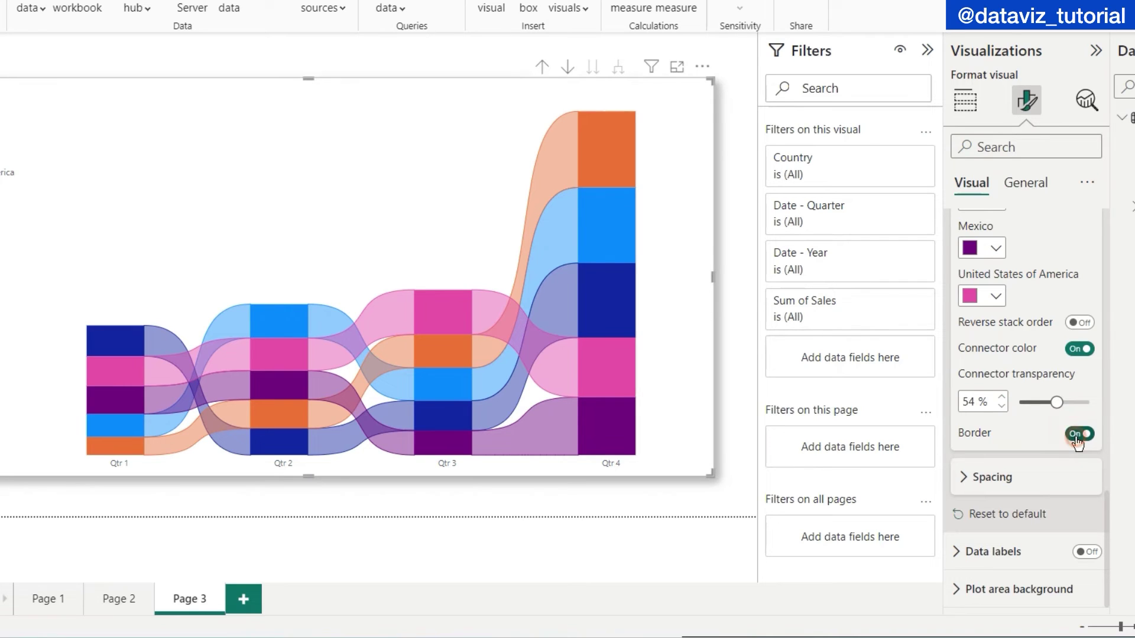
{"action": "left_click", "coordinate": [1077, 438]}
Set the ribbon spacing to 15 px and the minimum category width to 21 px.
{"action": "left_click", "coordinate": [967, 480]}
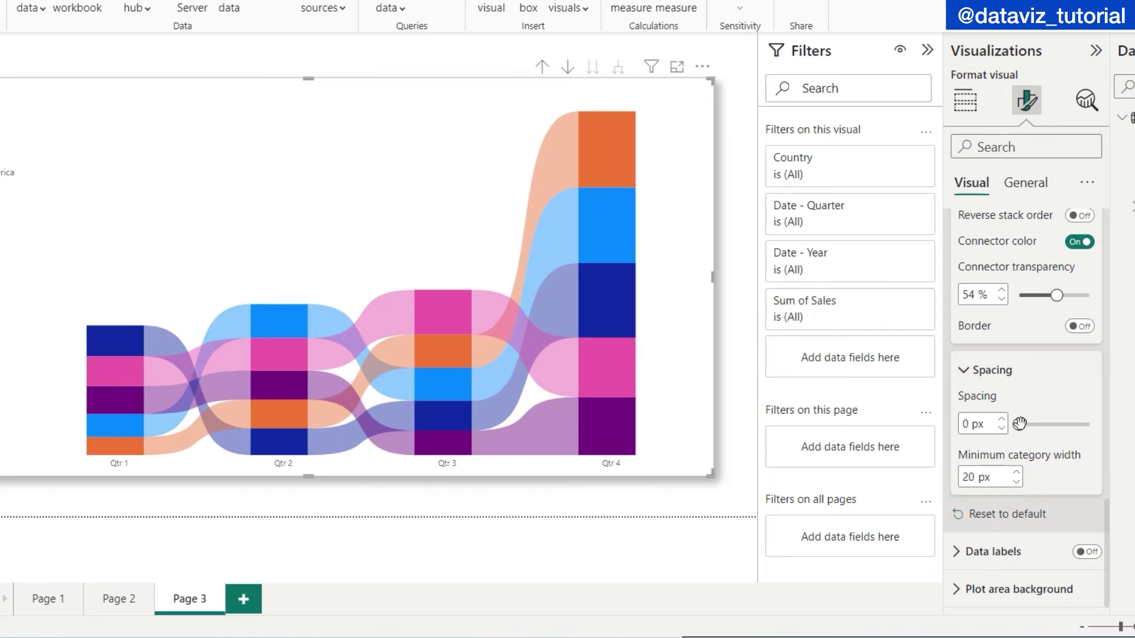
{"action": "left_click_drag", "start_coordinate": [1020, 423], "coordinate": [1040, 424]}
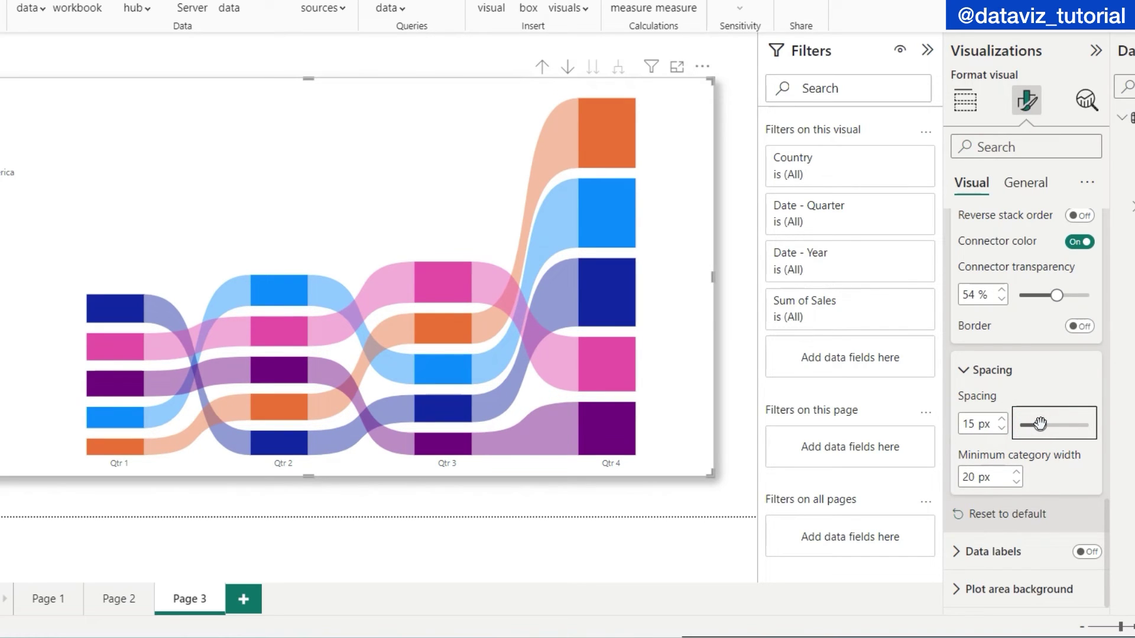
{"action": "left_click", "coordinate": [1016, 472]}
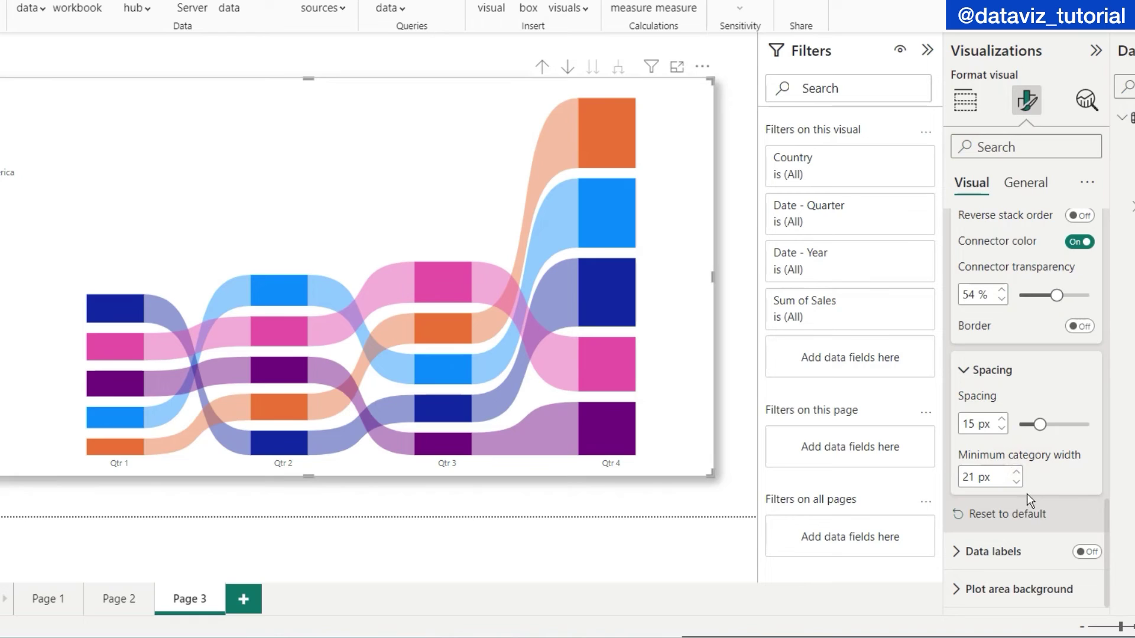
Turn on the ribbon chart's data labels and deselect the chart.
{"action": "left_click", "coordinate": [1085, 553]}
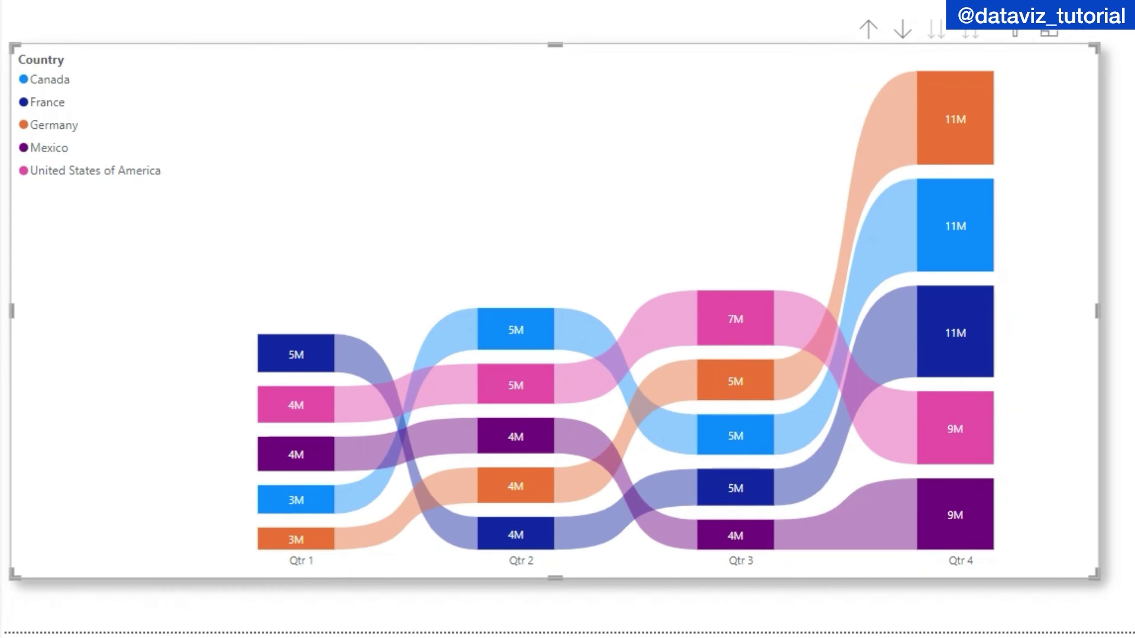
{"action": "left_click", "coordinate": [513, 604]}
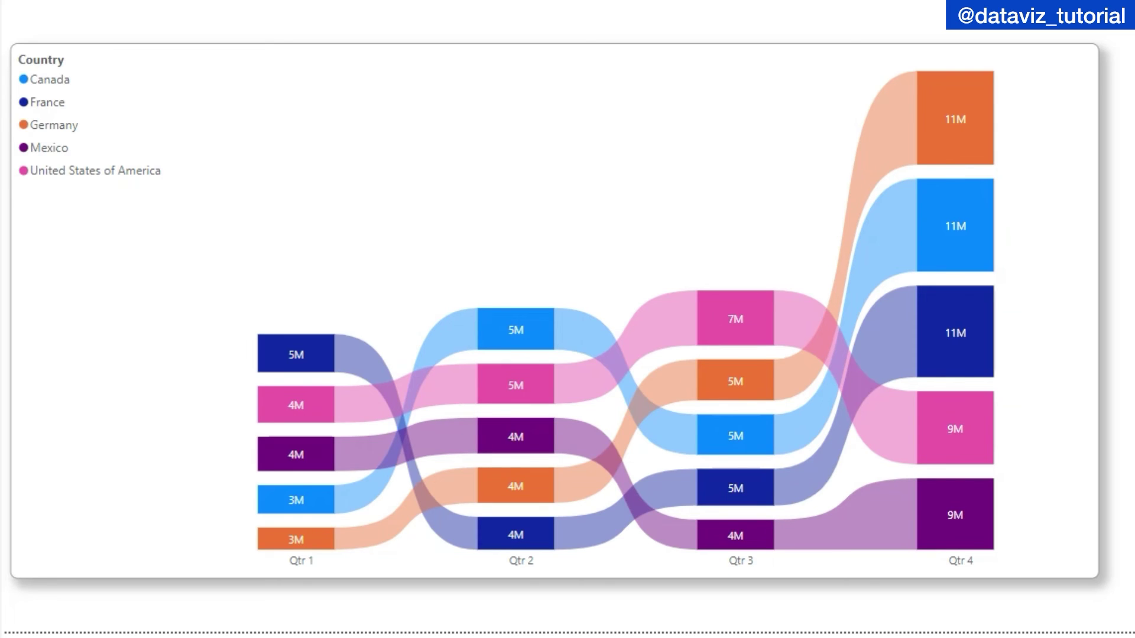
Select the ribbon chart and review its axis, legend, small multiples and tooltip field assignments.
{"action": "left_click", "coordinate": [1074, 475]}
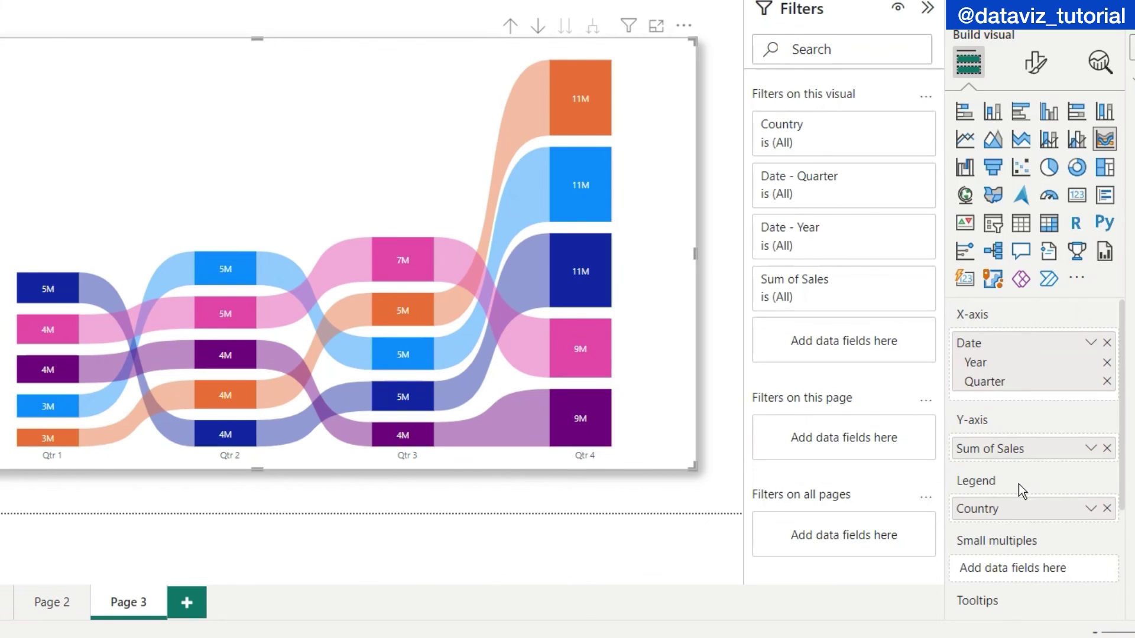
{"action": "scroll", "coordinate": [1019, 484], "scroll_direction": "down", "scroll_amount": 2}
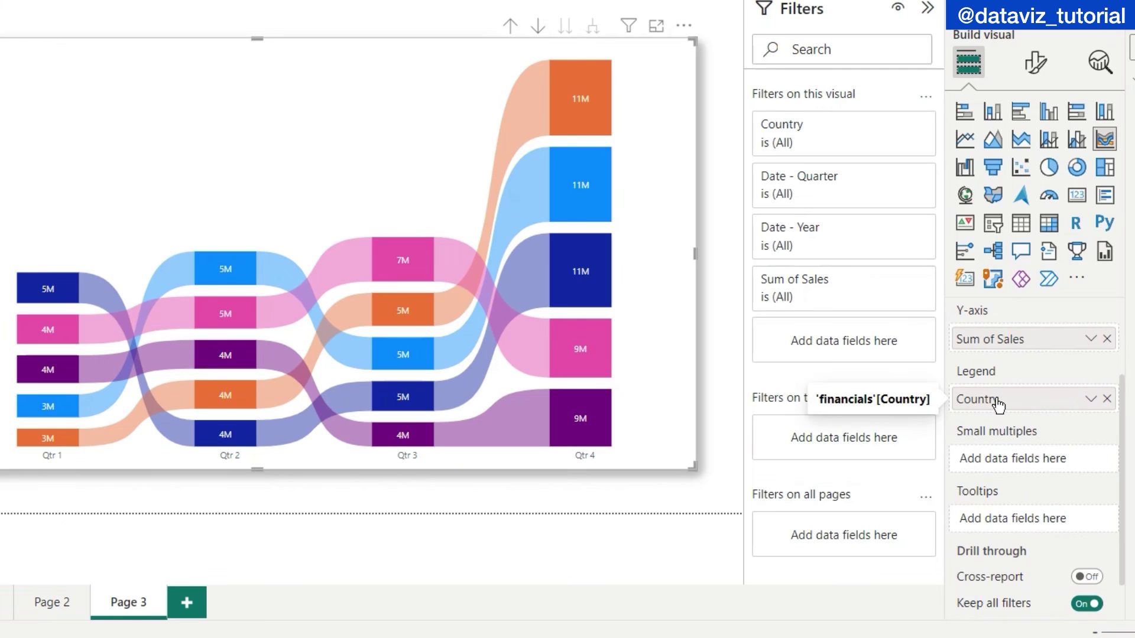